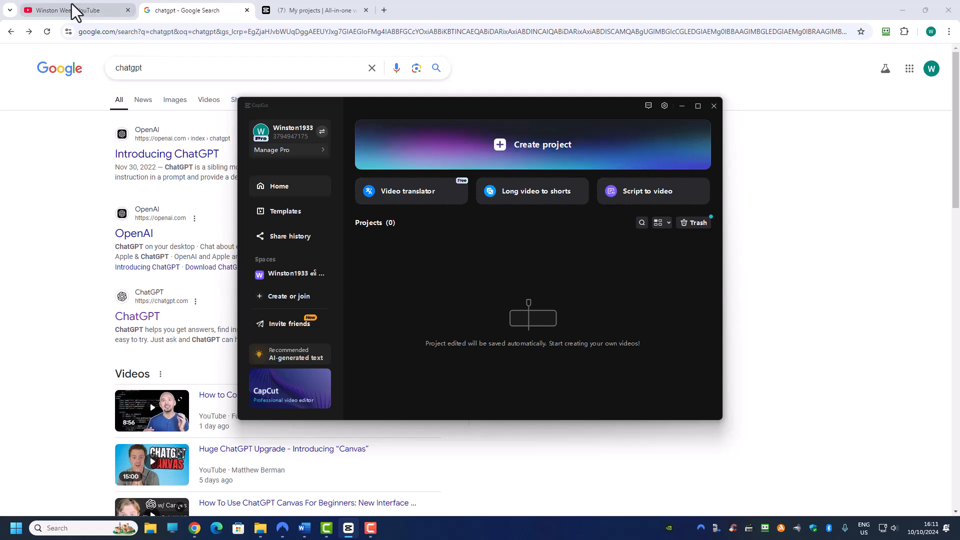
# Look through the latest videos on the YouTube channel, including the one about getting CapCut Pro at 50% off
pyautogui.click(266, 281)
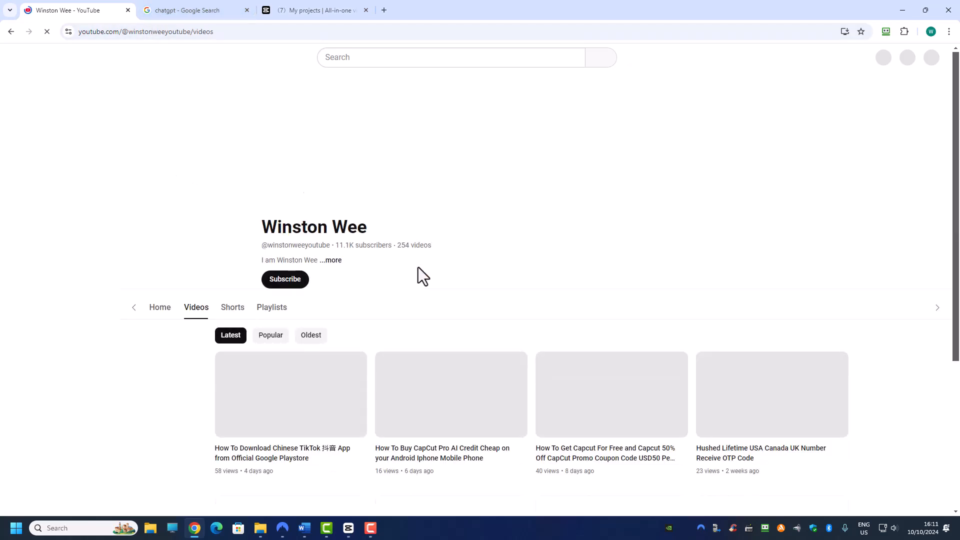
pyautogui.scroll(-1, 450, 380)
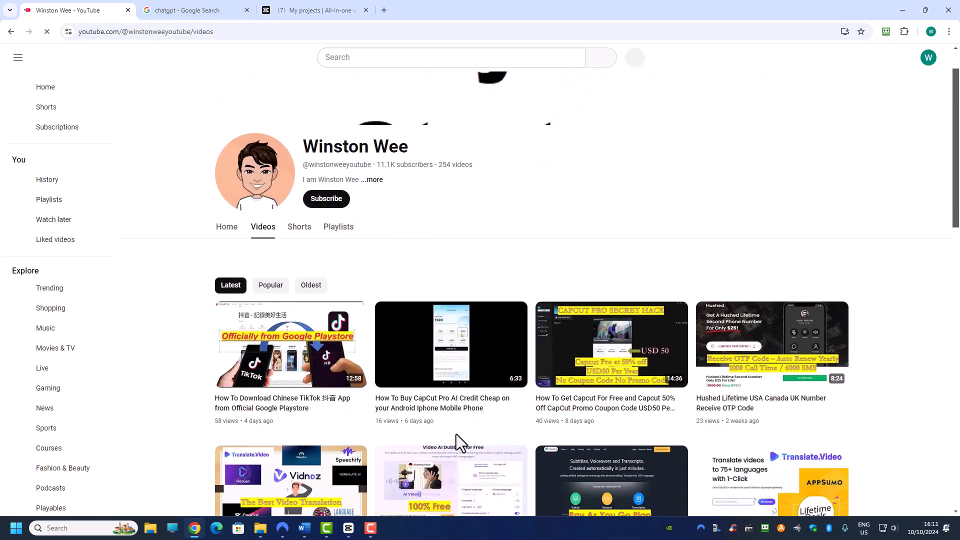
pyautogui.scroll(-1, 530, 348)
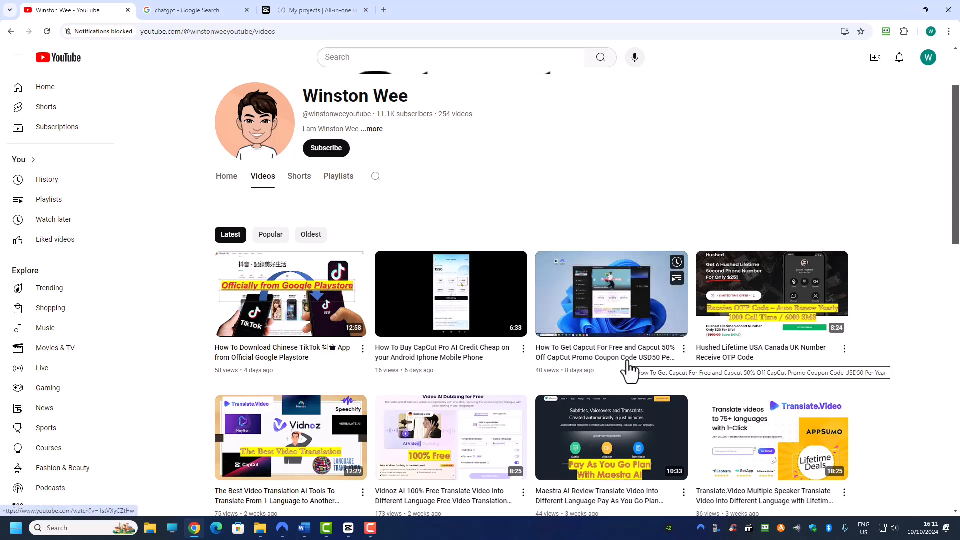
pyautogui.scroll(2, 629, 370)
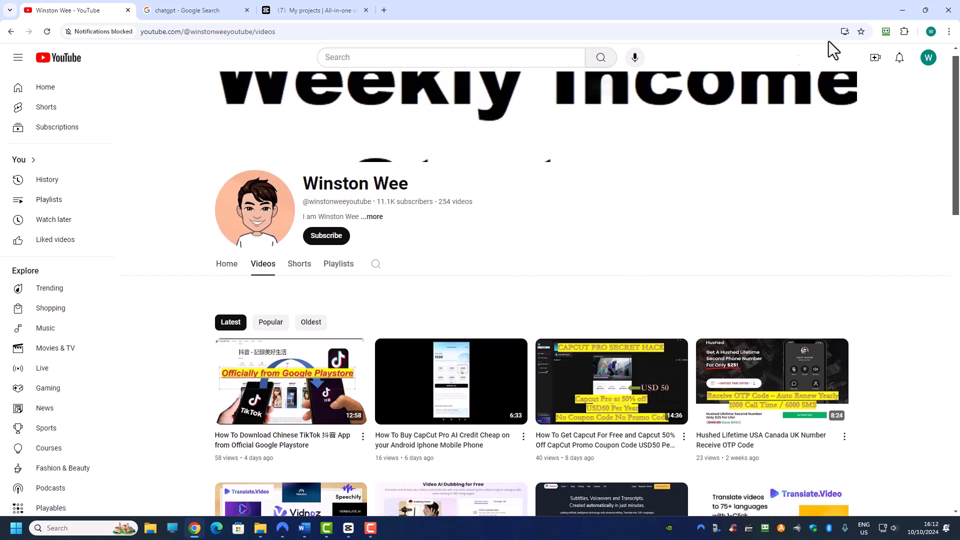
pyautogui.moveTo(614, 405)
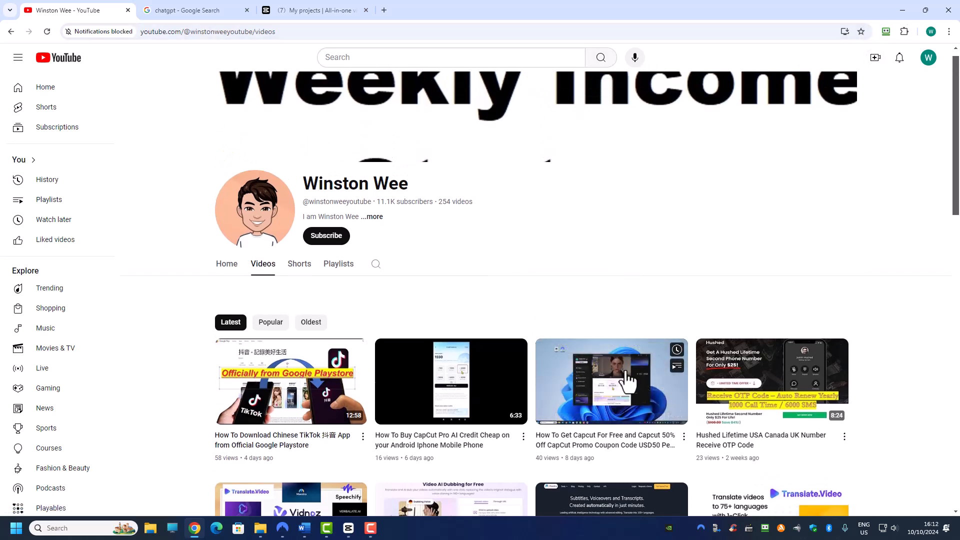
# View the CapCut desktop home screen, and the start page of the CapCut web editor in Chrome
pyautogui.click(901, 10)
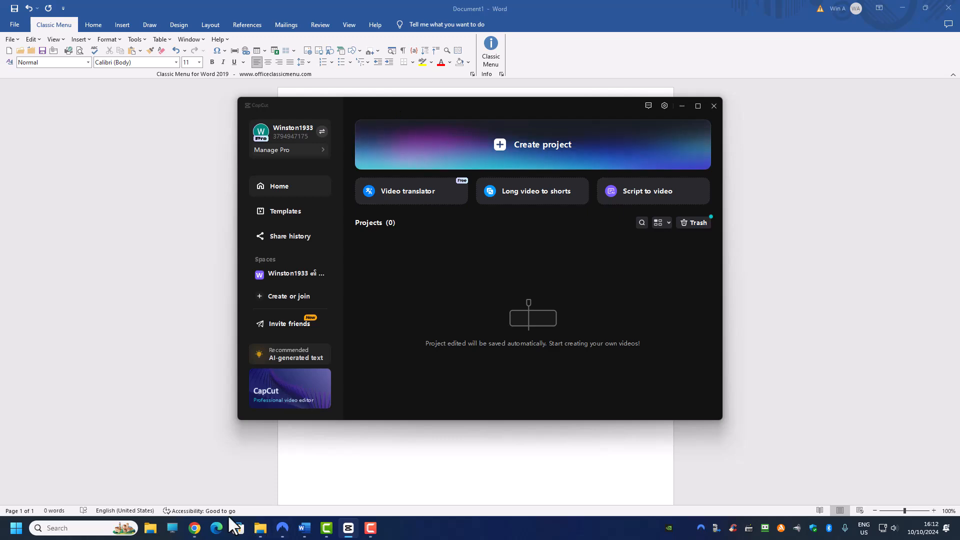
pyautogui.click(194, 529)
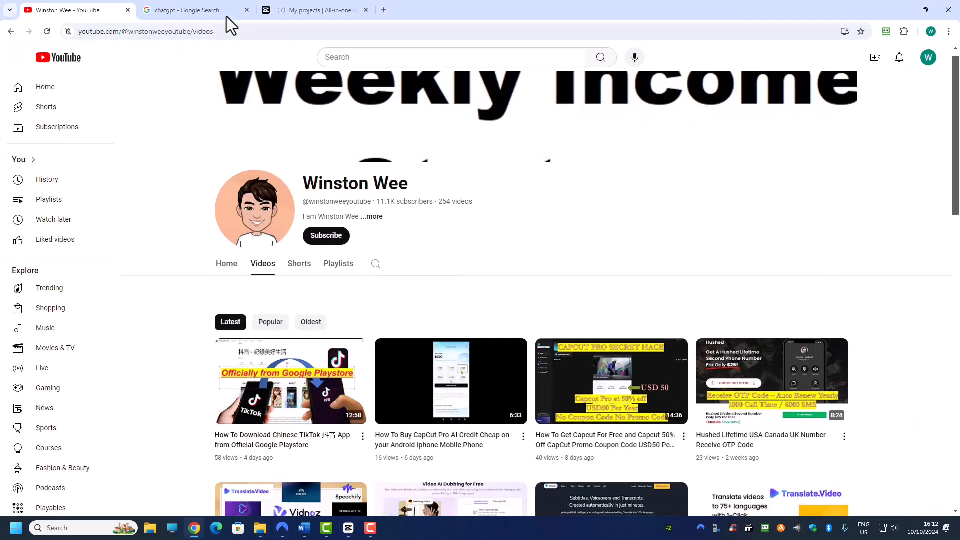
pyautogui.click(330, 10)
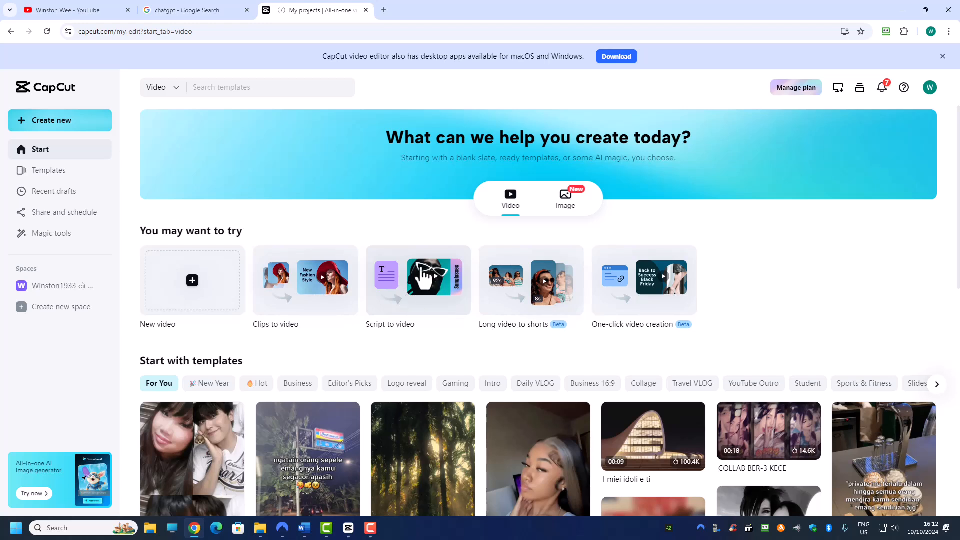
# Open ChatGPT from the Google results and submit the prompt "write me a 1 mins scripts on best place to visit in new york"
pyautogui.click(174, 12)
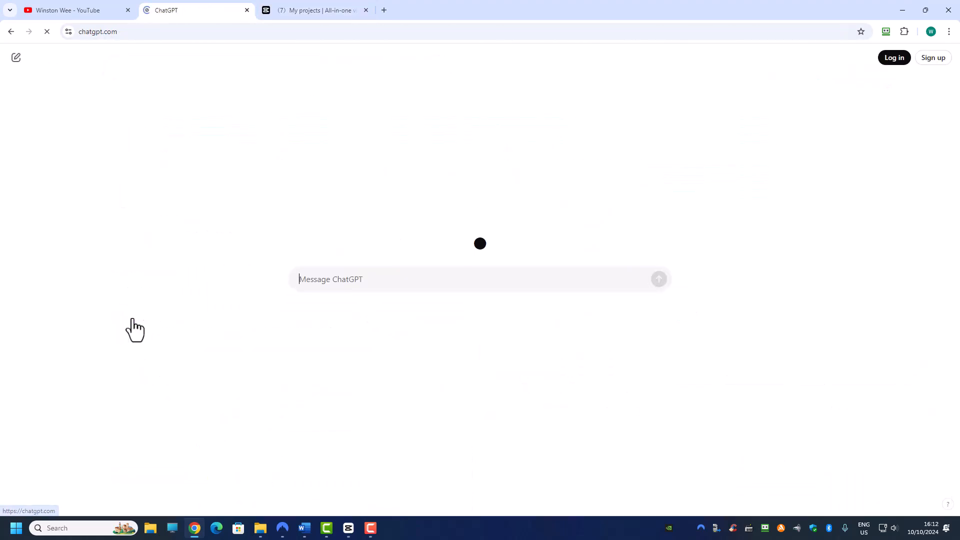
pyautogui.click(332, 282)
pyautogui.write('write me a 1 mins scripts on best place to visit in new york')
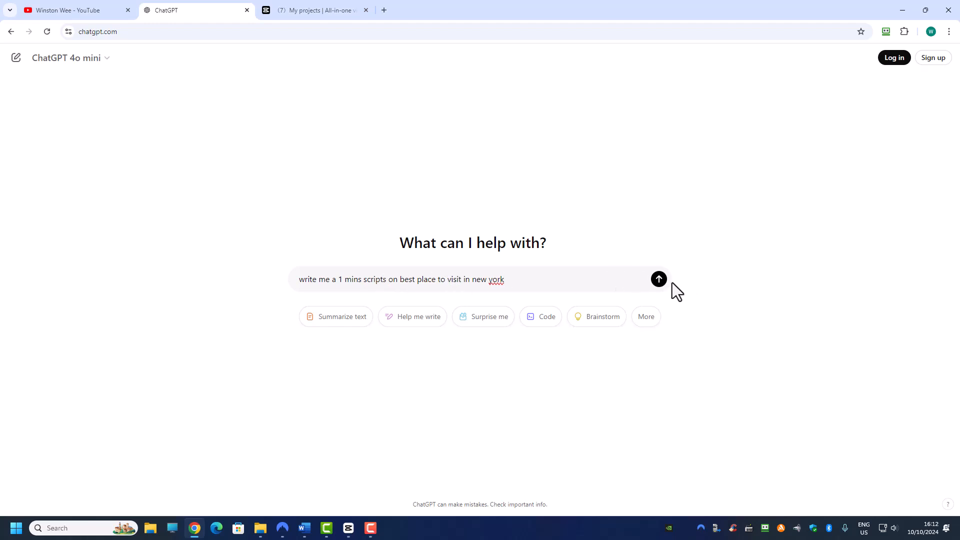
pyautogui.click(659, 279)
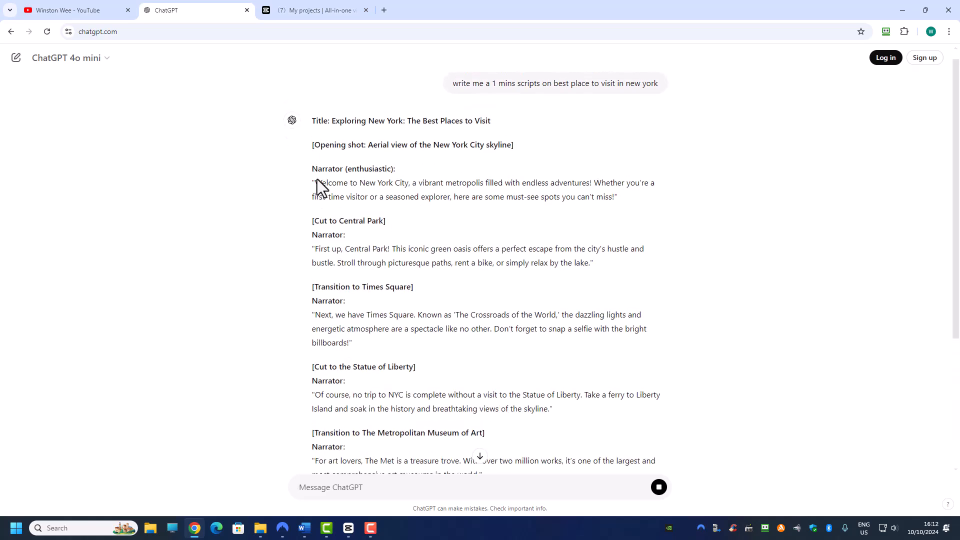
# Copy the script from the "Welcome to New York City" line through the Metropolitan Museum paragraph and paste it into the blank Word document
pyautogui.scroll(-1, 317, 175)
pyautogui.moveTo(313, 133); pyautogui.dragTo(509, 422)
pyautogui.hotkey('ctrl', 'c')
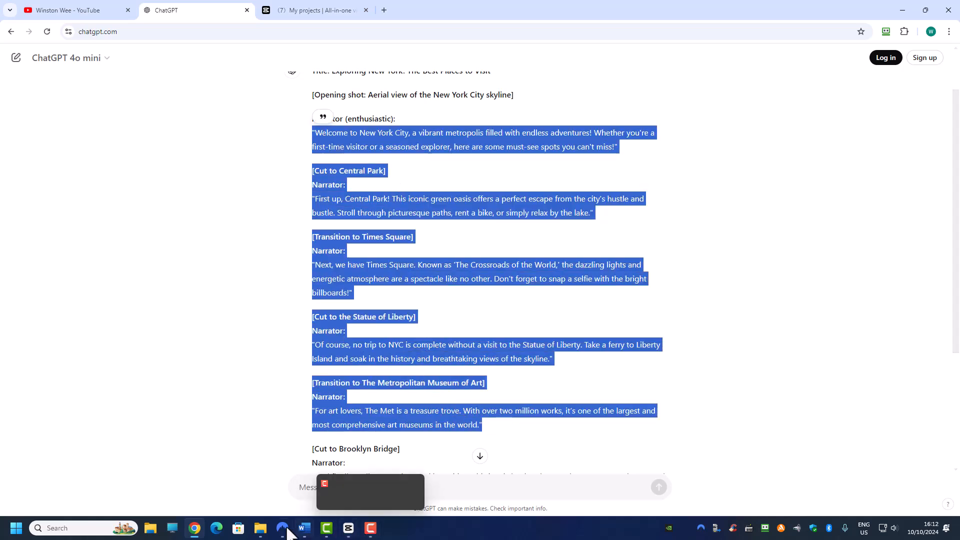
pyautogui.click(304, 528)
pyautogui.hotkey('ctrl', 'v')
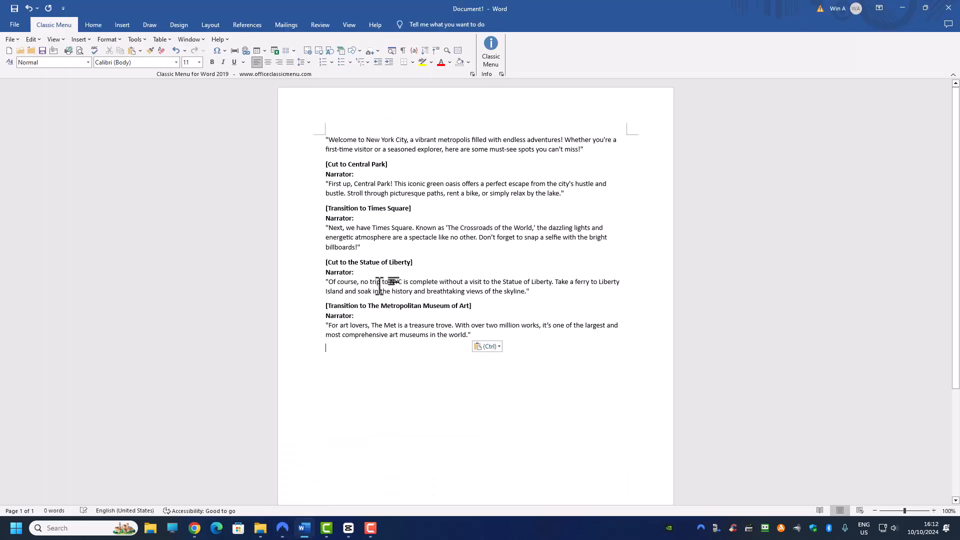
# Delete the four bracketed scene headings and their "Narrator:" labels, keeping only the spoken paragraphs
pyautogui.click(290, 166)
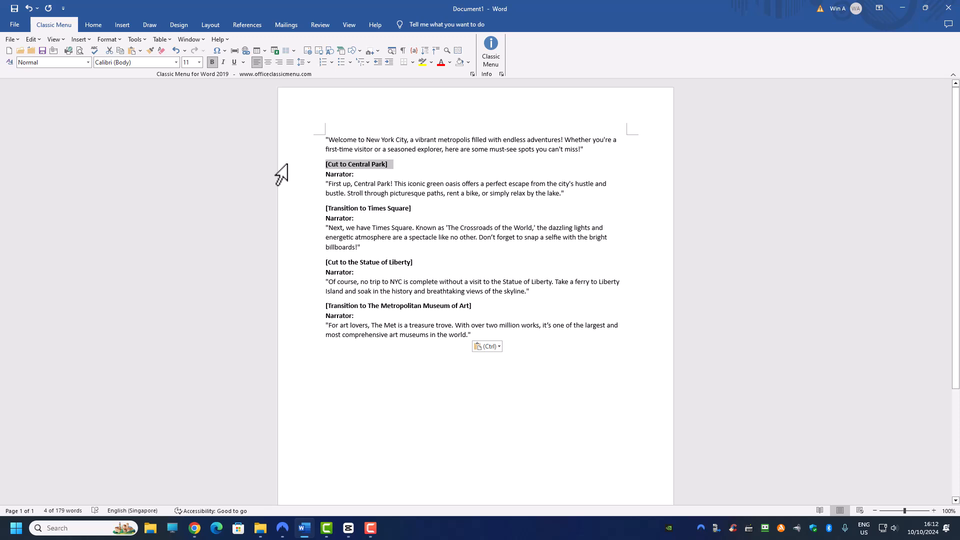
pyautogui.keyDown('shift'); pyautogui.click(282, 174); pyautogui.keyUp('shift')
pyautogui.press('Delete')
pyautogui.hotkey('shift', 'Down')
pyautogui.hotkey('shift', 'Down')
pyautogui.press('Delete')
pyautogui.hotkey('shift', 'Down')
pyautogui.hotkey('shift', 'Down')
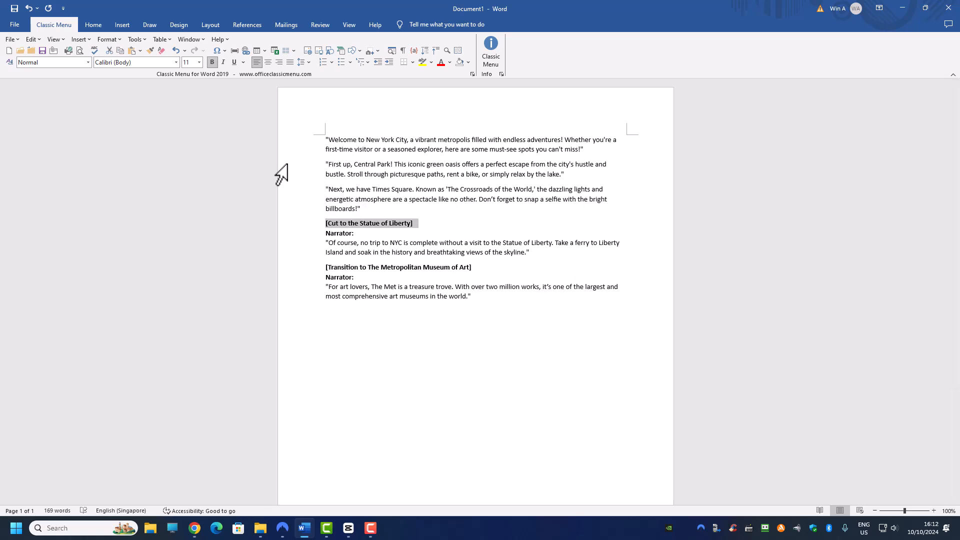
pyautogui.press('Delete')
pyautogui.hotkey('shift', 'Down')
pyautogui.hotkey('shift', 'Down')
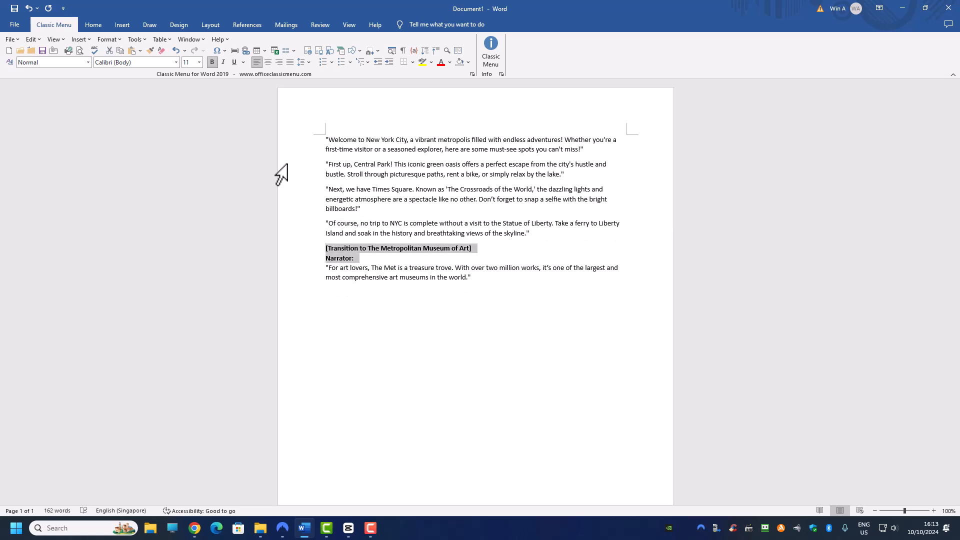
pyautogui.press('Delete')
# Copy the entire cleaned-up script and switch to the CapCut desktop app
pyautogui.hotkey('ctrl', 'a')
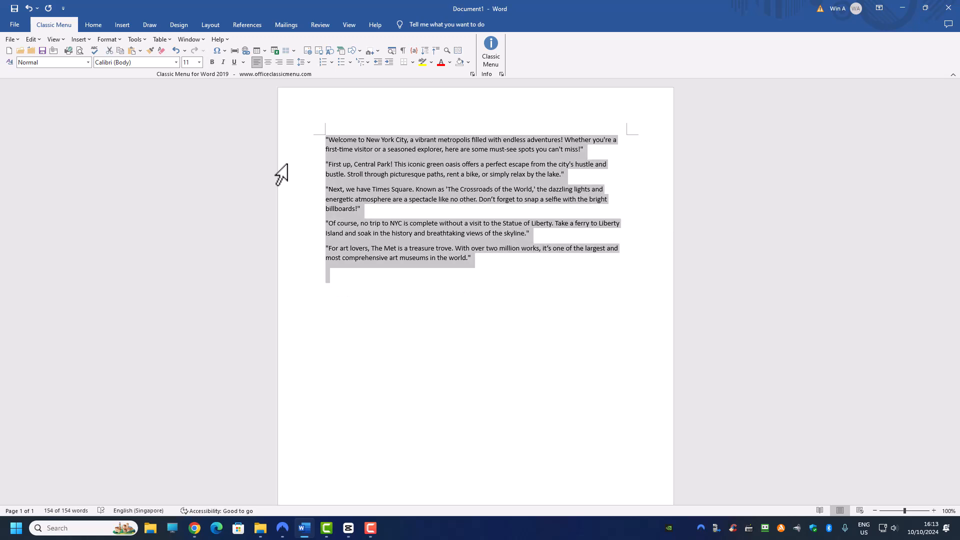
pyautogui.click(902, 7)
pyautogui.click(349, 529)
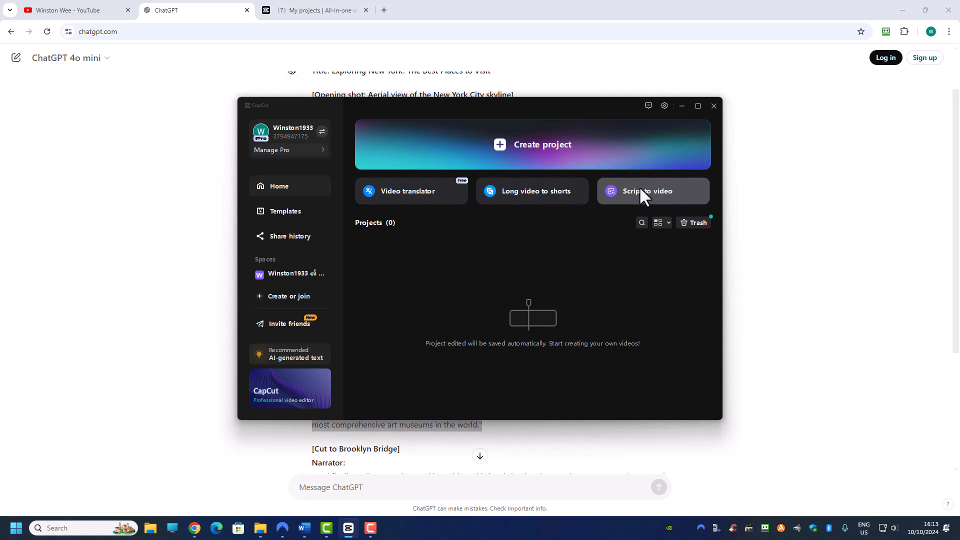
# Paste the copied script as an own script in Script to video and generate the video with Smart generation
pyautogui.click(649, 192)
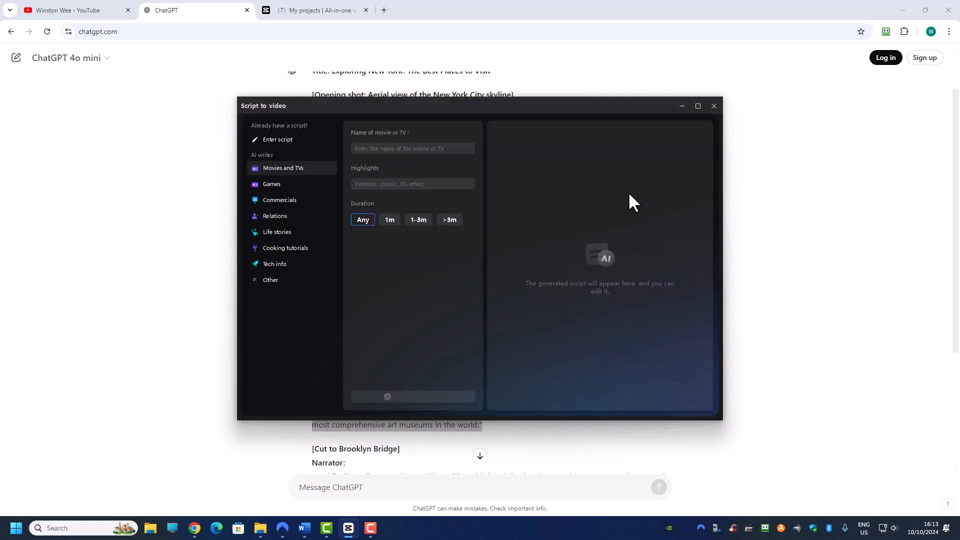
pyautogui.click(278, 140)
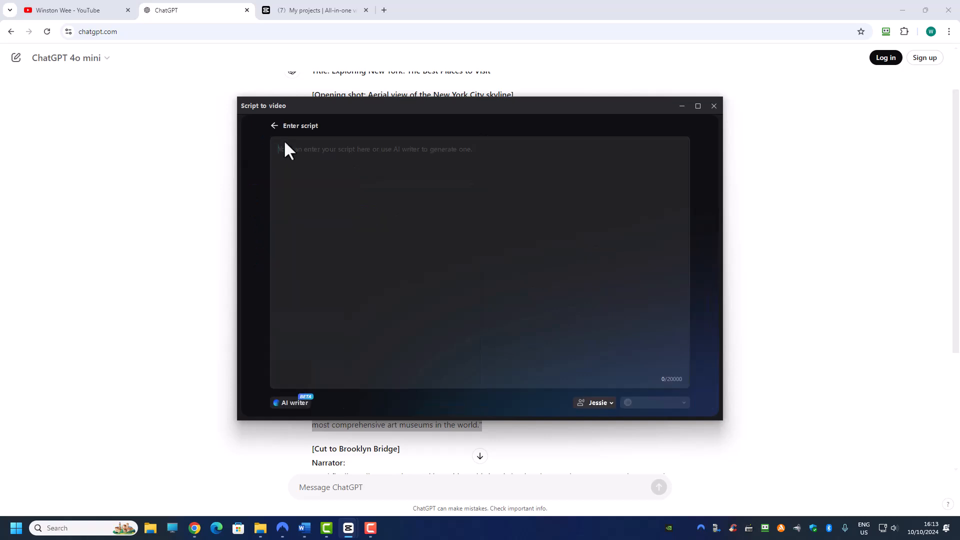
pyautogui.hotkey('ctrl', 'v')
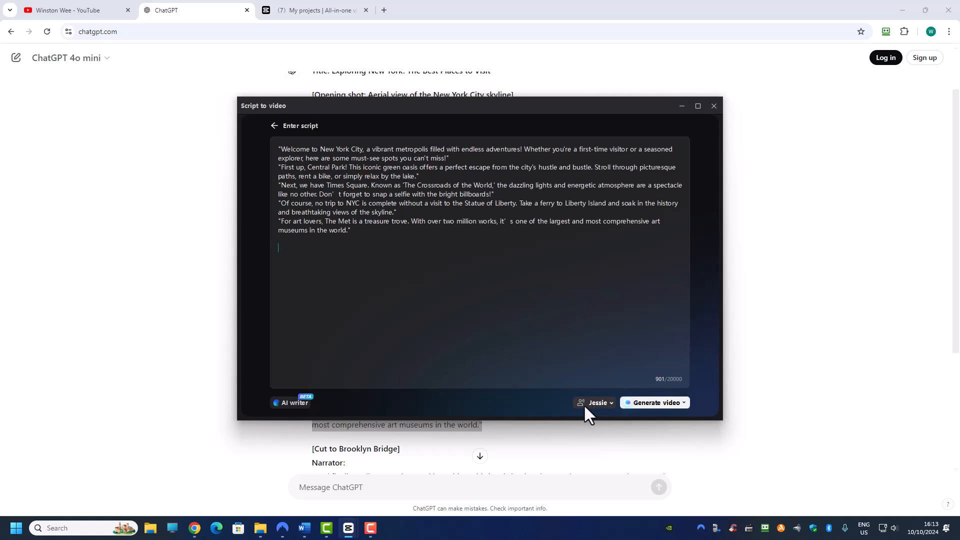
pyautogui.click(663, 403)
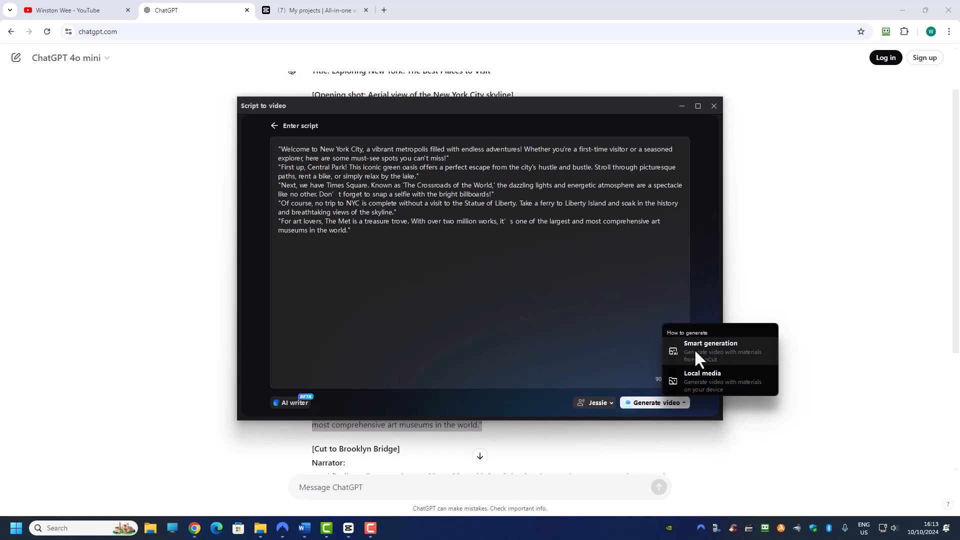
pyautogui.click(699, 358)
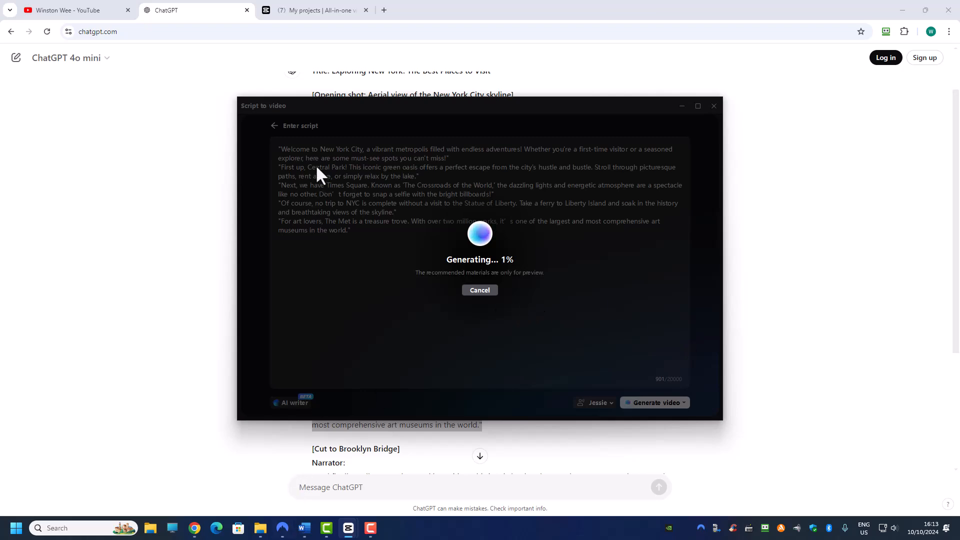
# Switch to CapCut web in Chrome, open its Script to video tool and set the aspect ratio to 16:9
pyautogui.click(319, 10)
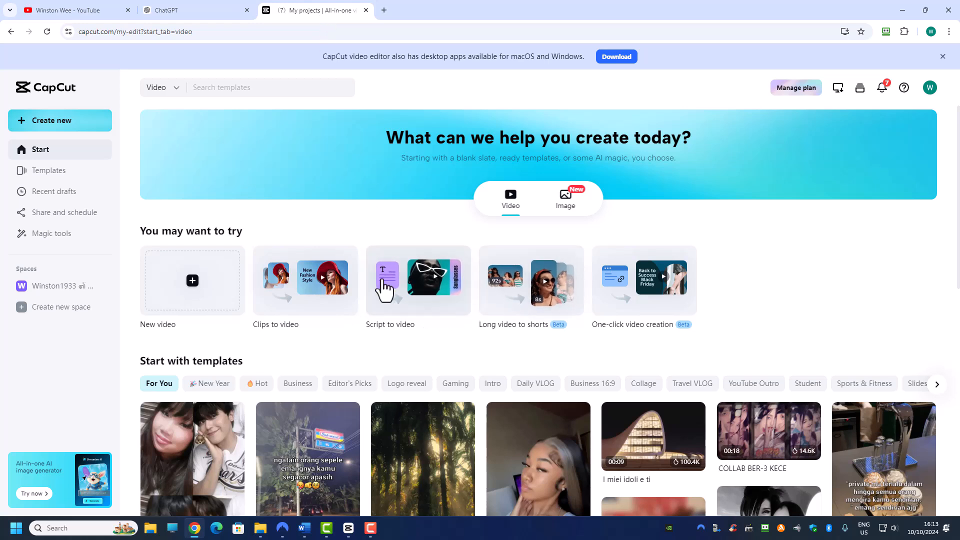
pyautogui.click(420, 295)
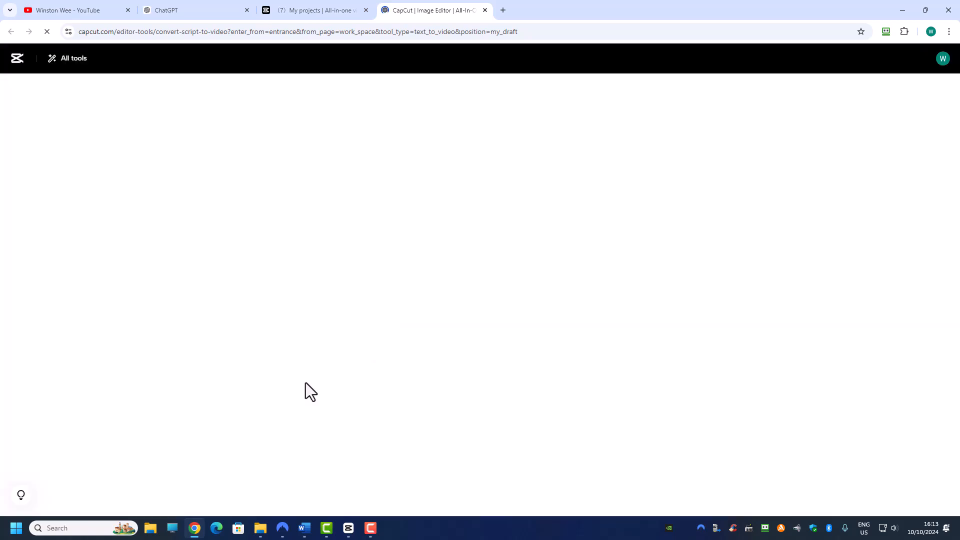
pyautogui.click(467, 496)
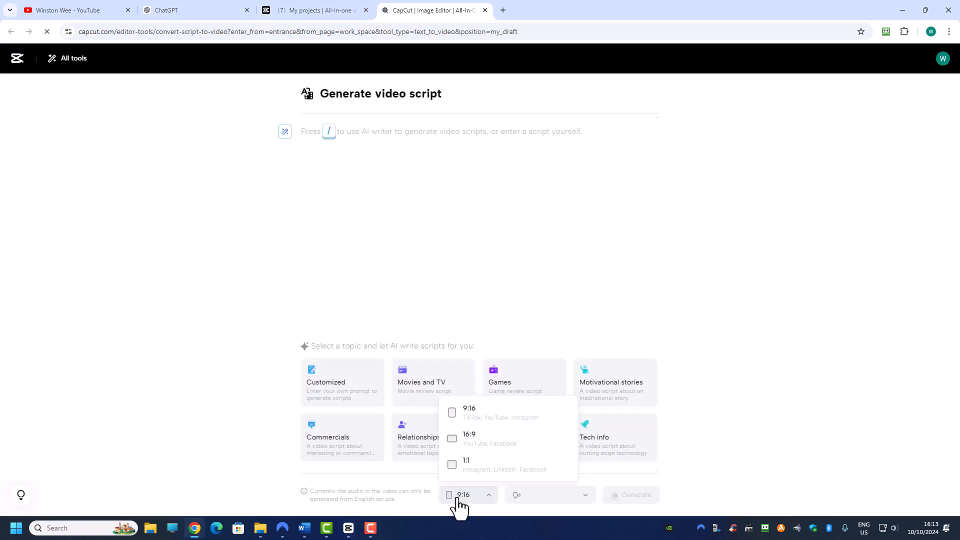
pyautogui.click(467, 443)
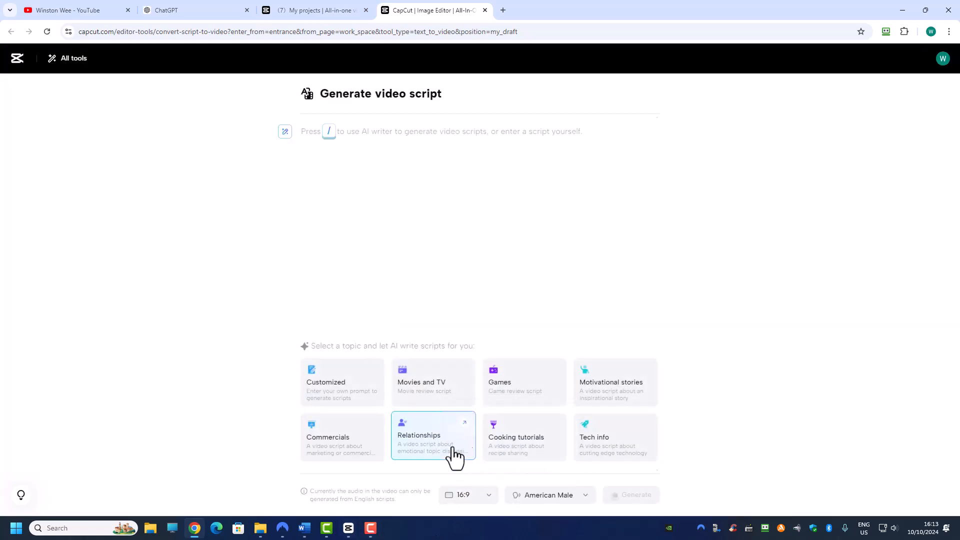
# Check on the video generation in the desktop app's Script to video window
pyautogui.moveTo(349, 534)
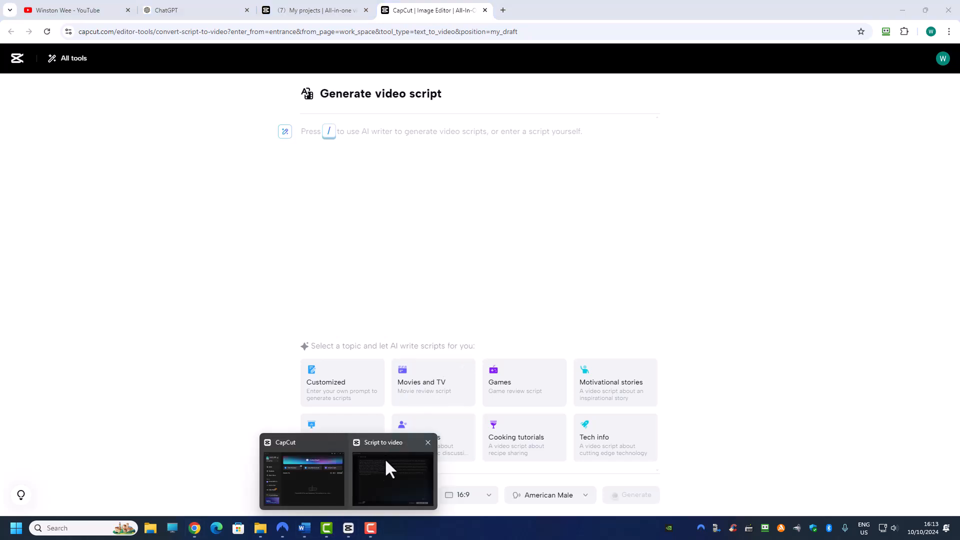
pyautogui.click(378, 462)
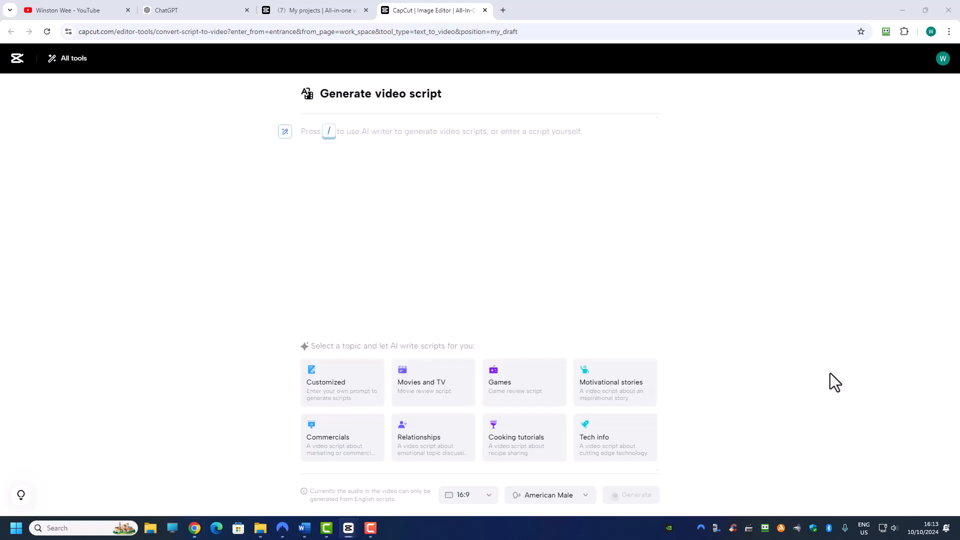
# Set the web tool's voice to Jessie and paste the copied New York script into the script area
pyautogui.click(462, 498)
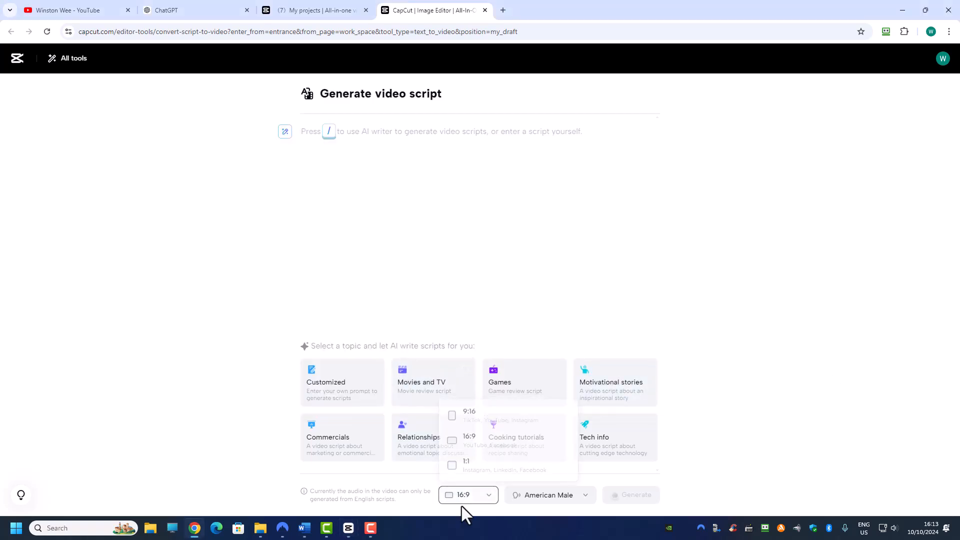
pyautogui.click(545, 497)
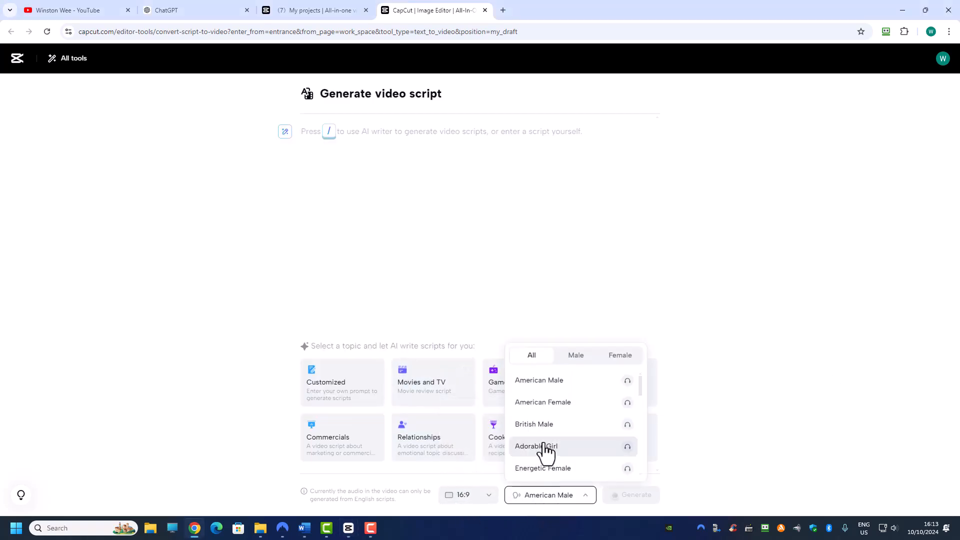
pyautogui.scroll(-5, 546, 452)
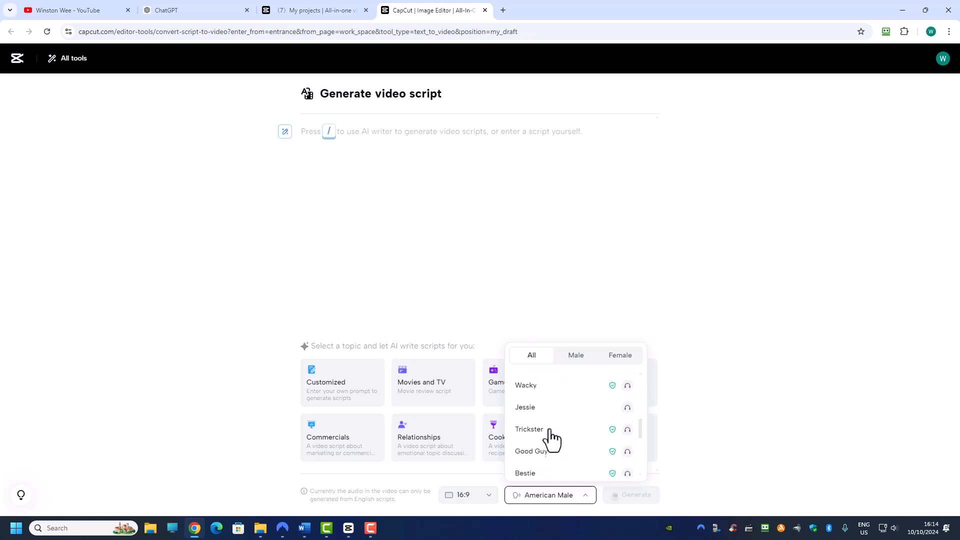
pyautogui.scroll(-1, 550, 425)
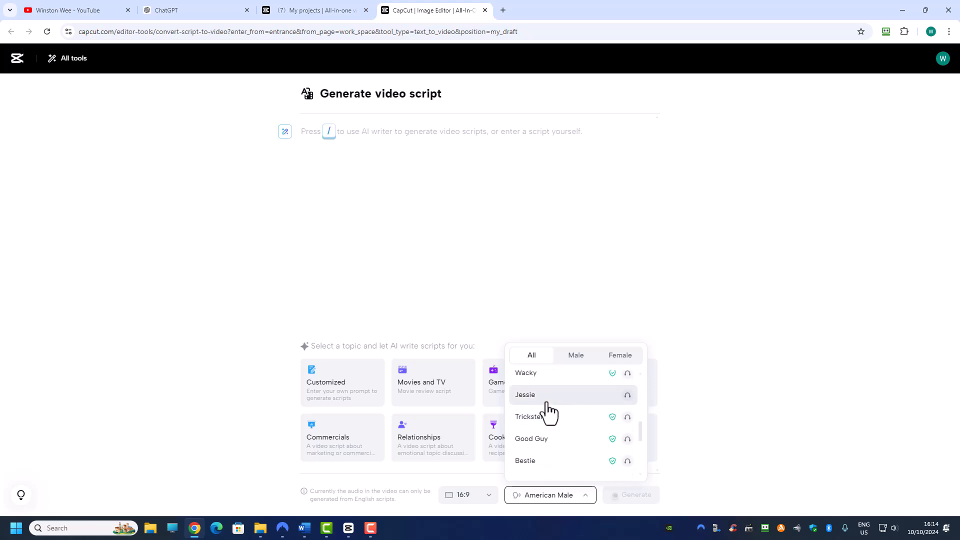
pyautogui.click(549, 413)
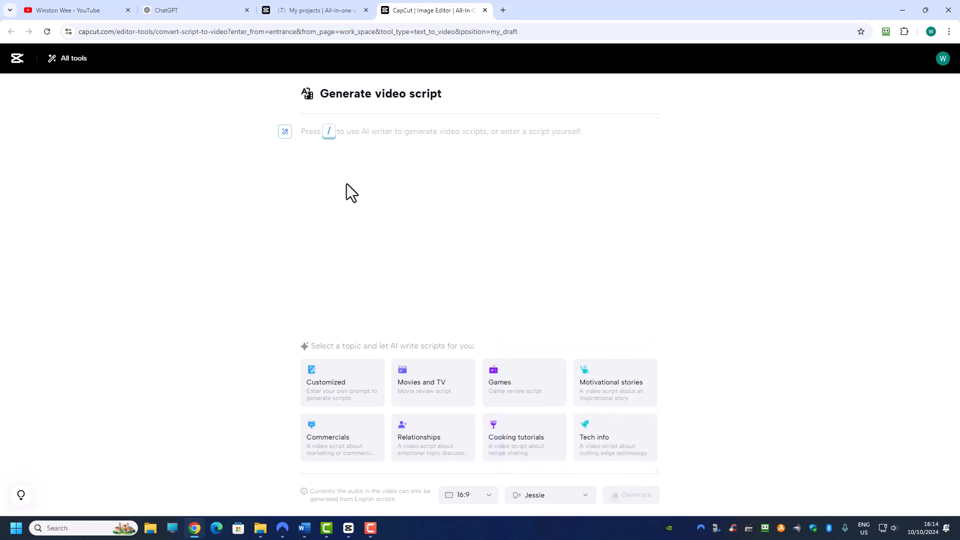
pyautogui.hotkey('ctrl', 'v')
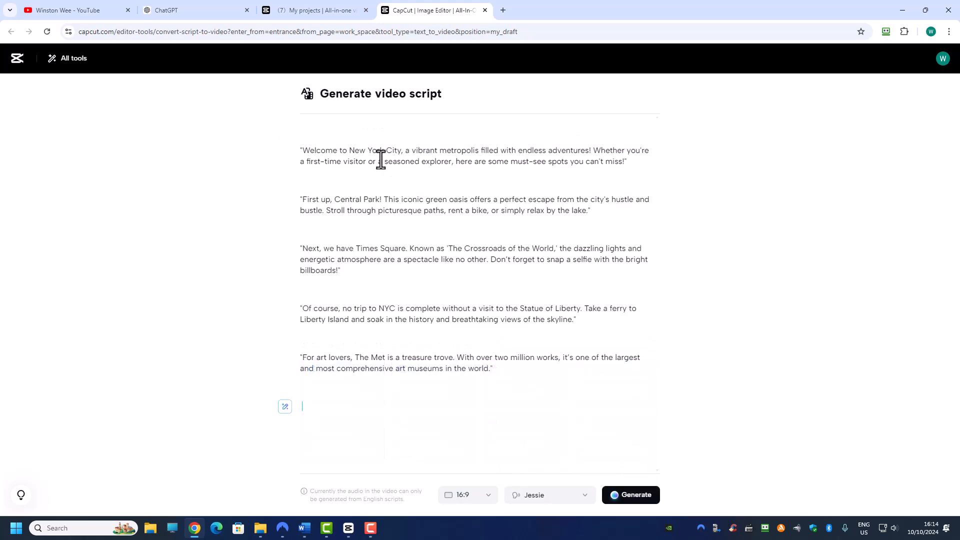
# Generate the web version of the video from the New York script using Smart generation
pyautogui.click(625, 496)
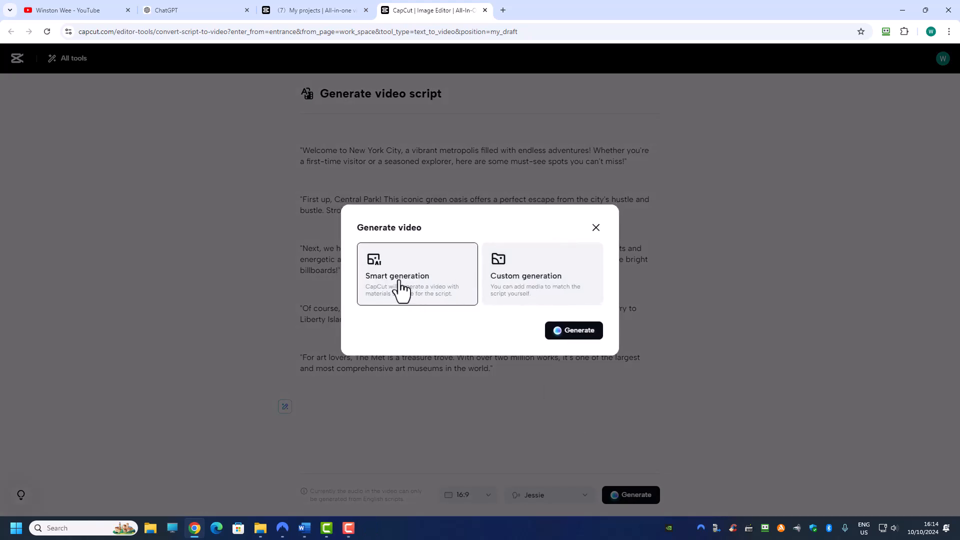
pyautogui.click(582, 332)
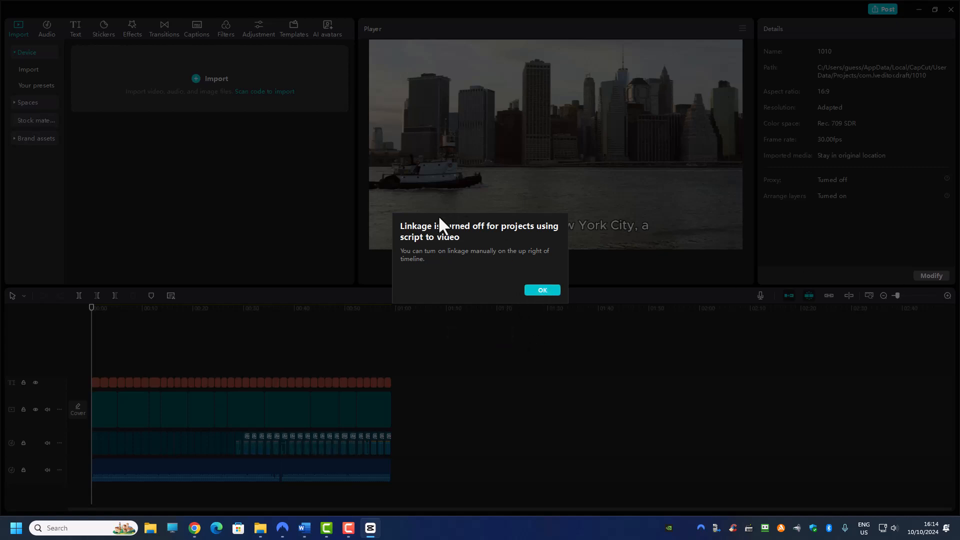
# Dismiss the linkage notice in the desktop CapCut editor, enlarge the timeline scale and play the generated video in full screen
pyautogui.click(542, 290)
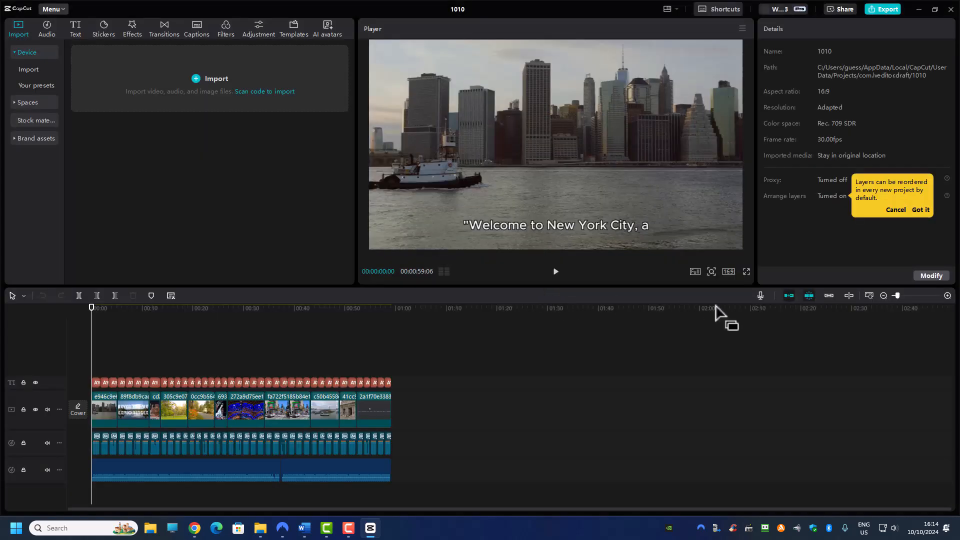
pyautogui.click(947, 296)
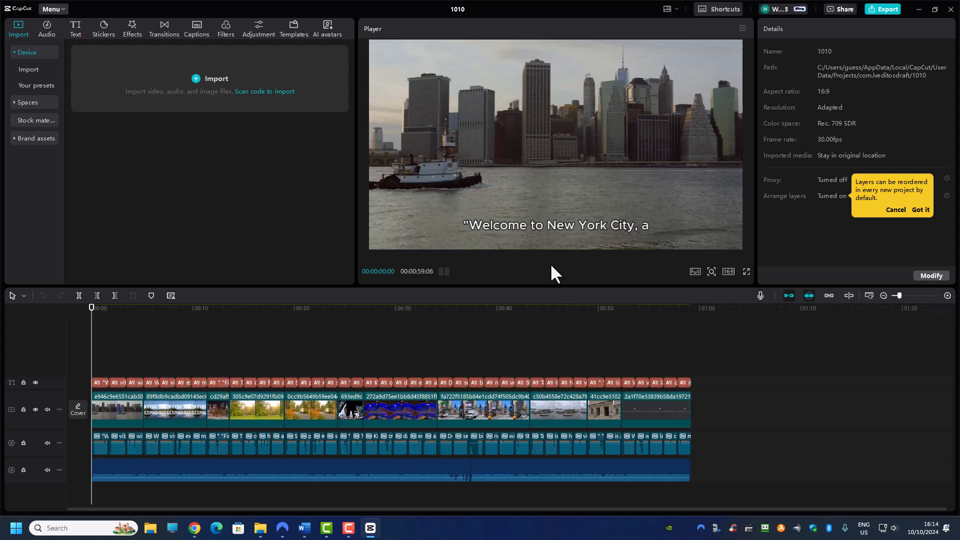
pyautogui.click(556, 272)
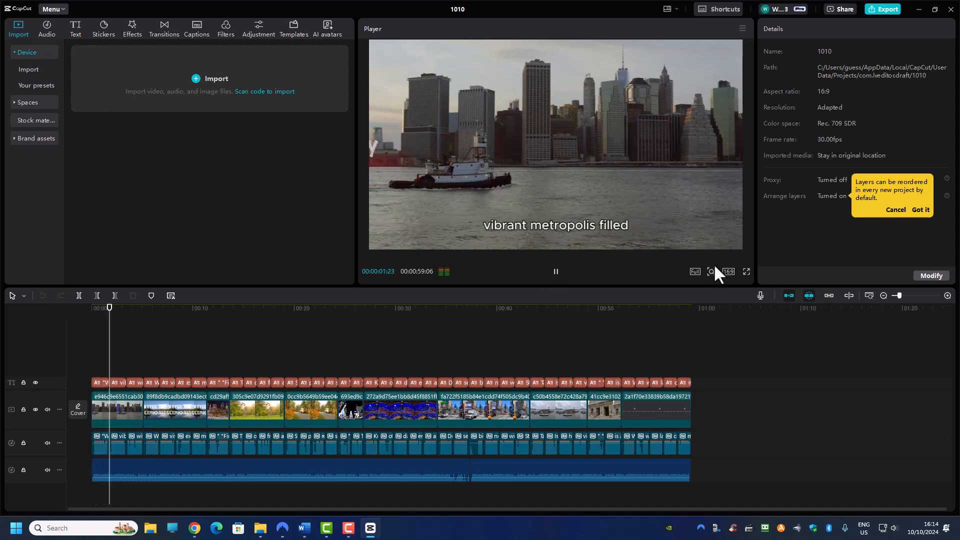
pyautogui.click(746, 272)
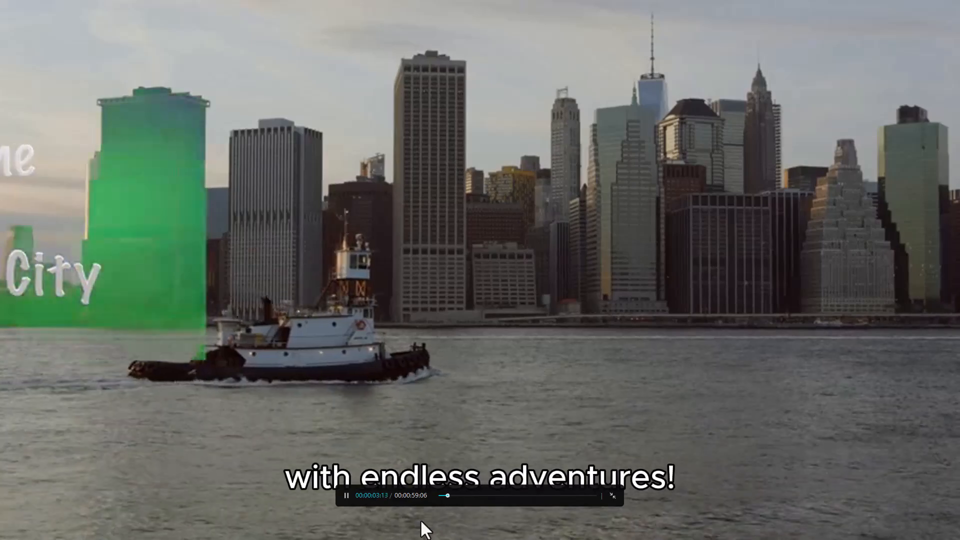
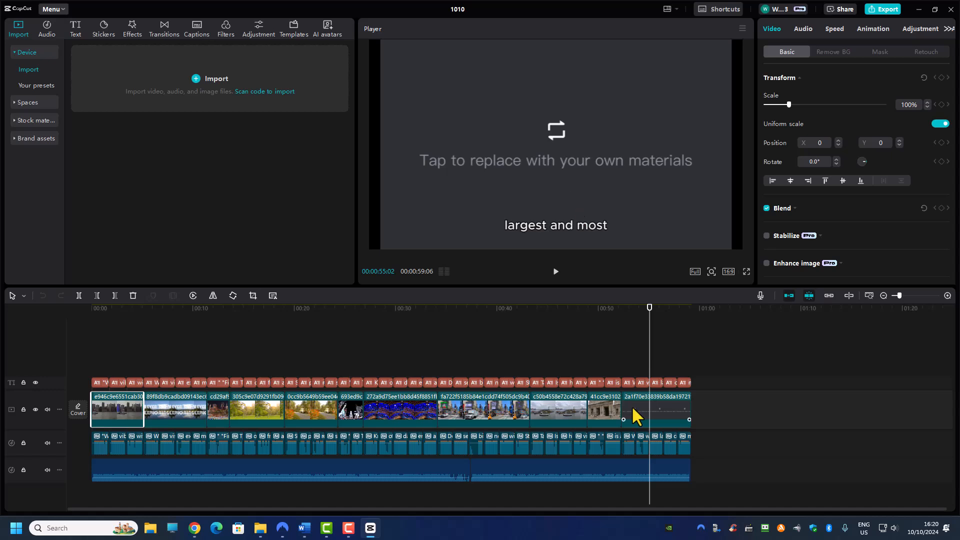
pyautogui.rightClick(648, 407)
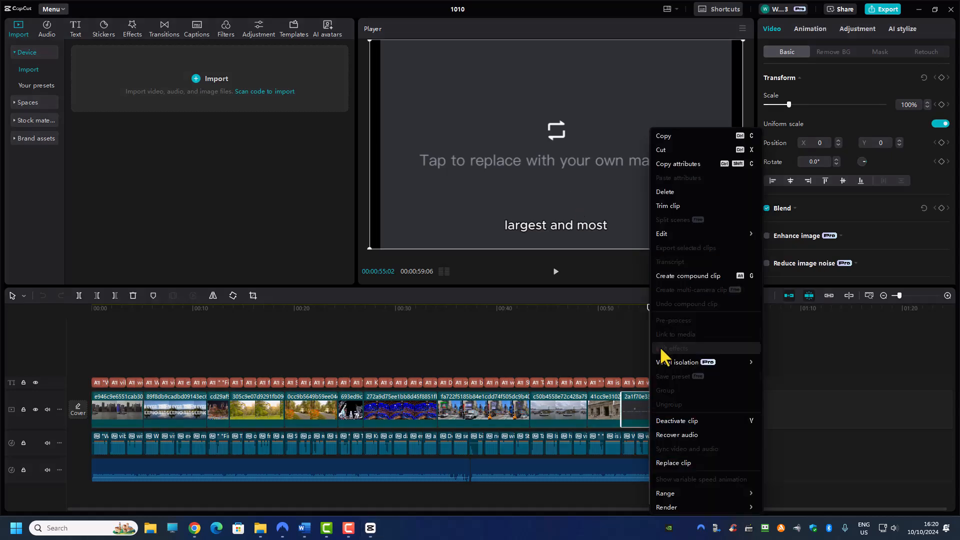
pyautogui.click(613, 346)
pyautogui.rightClick(648, 416)
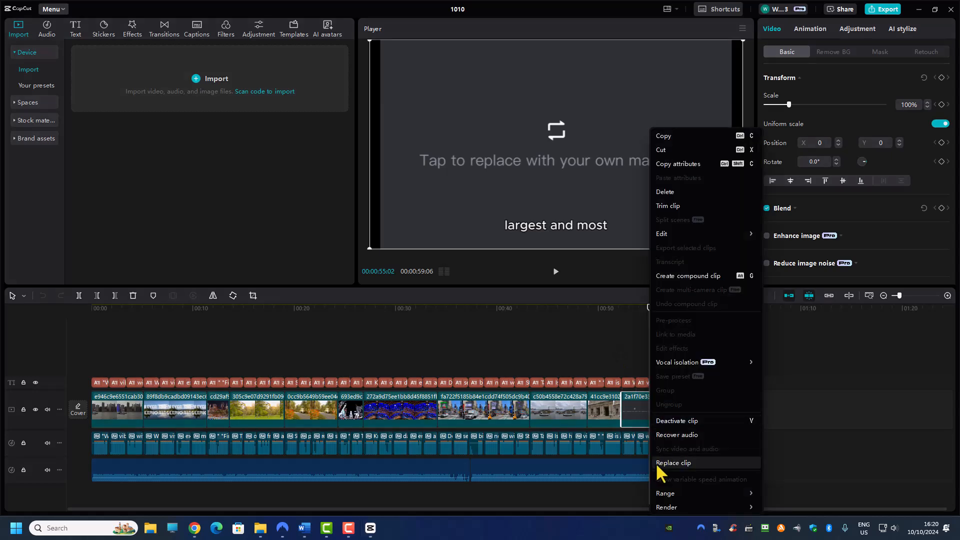
pyautogui.click(622, 372)
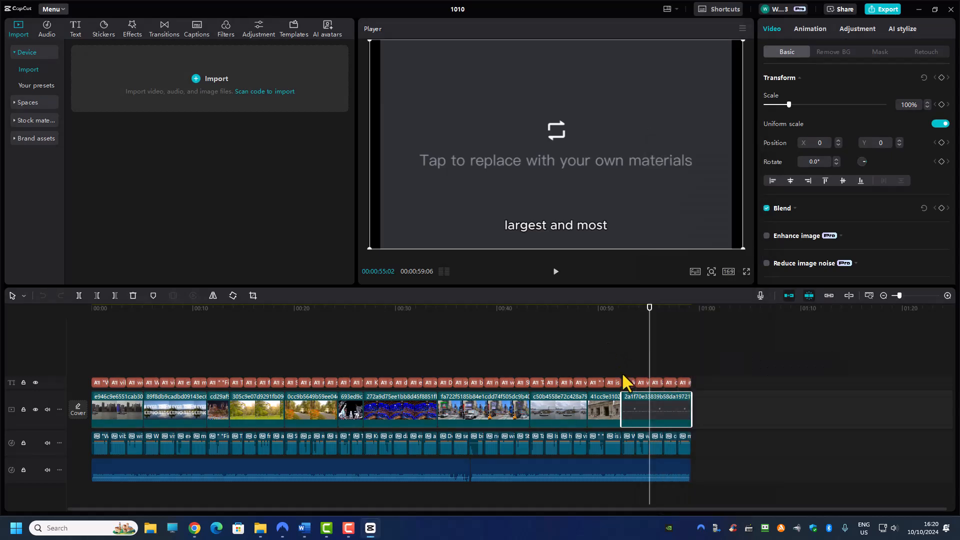
pyautogui.rightClick(647, 410)
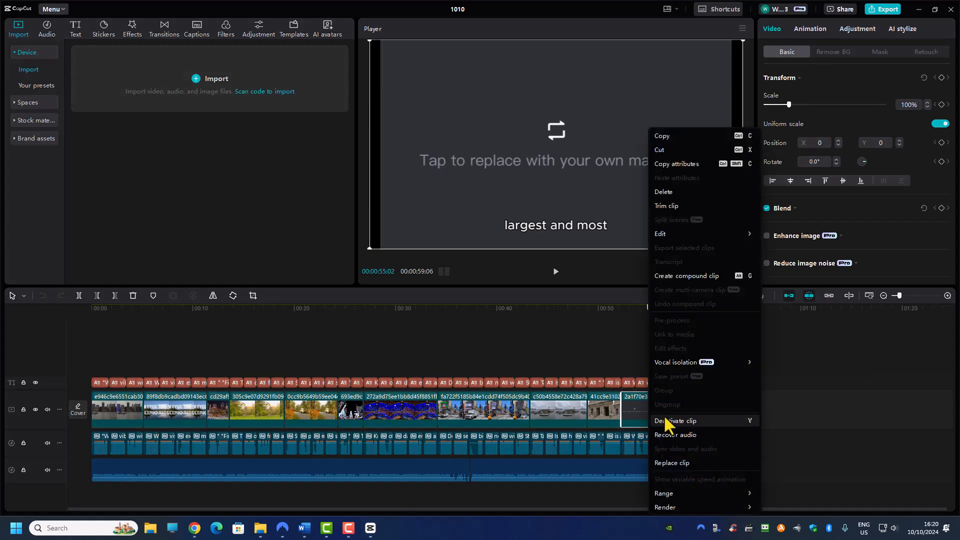
pyautogui.click(674, 464)
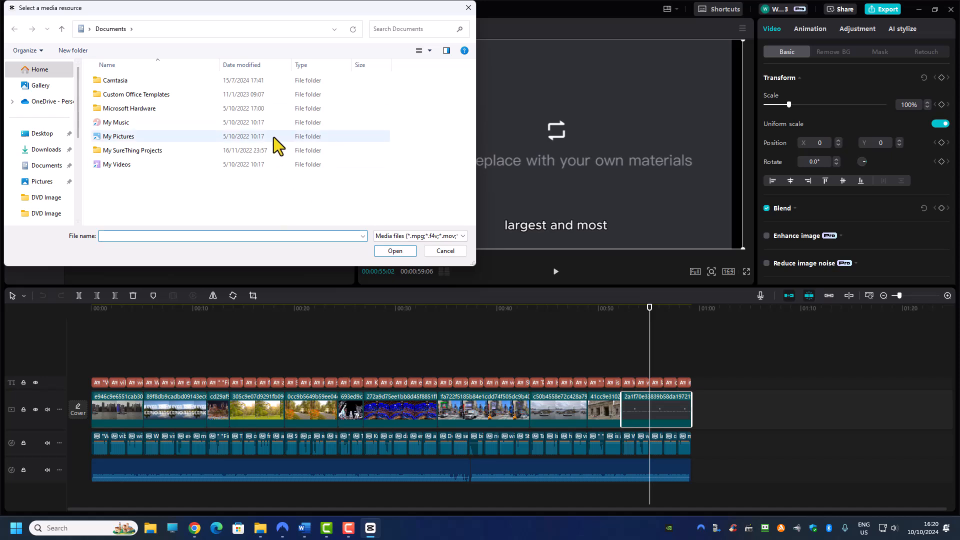
pyautogui.click(445, 251)
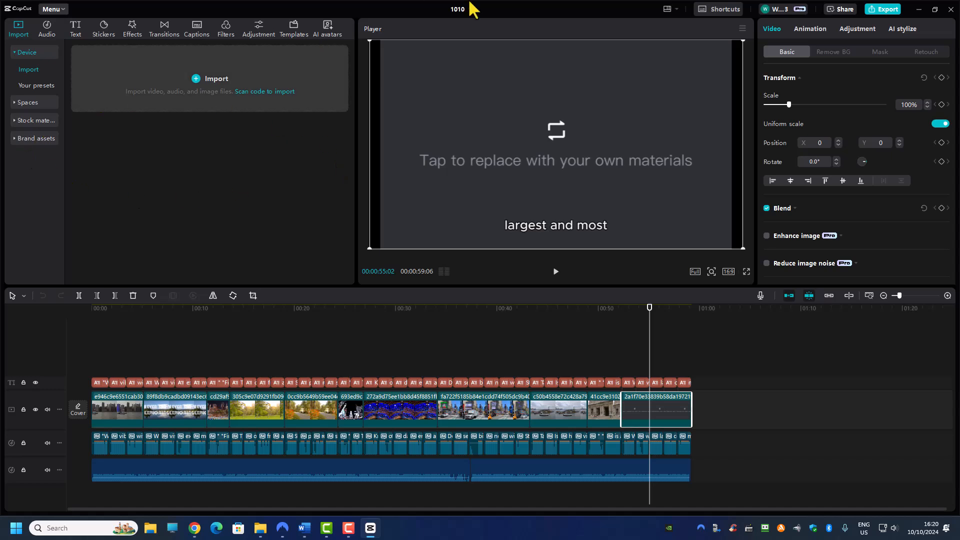
# Switch back to the web Script to video tool, open its generated video in the video editor and dismiss the script-editing tip
pyautogui.click(920, 10)
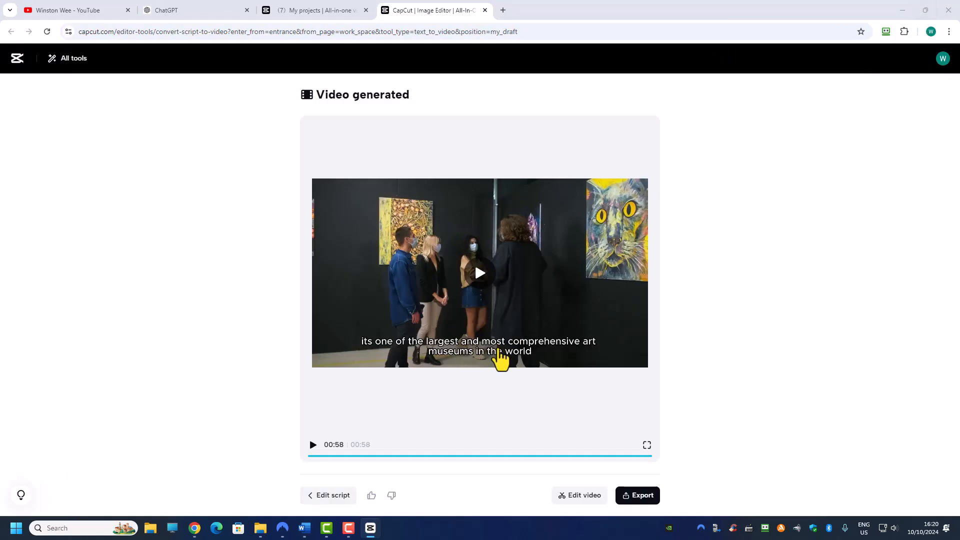
pyautogui.click(326, 496)
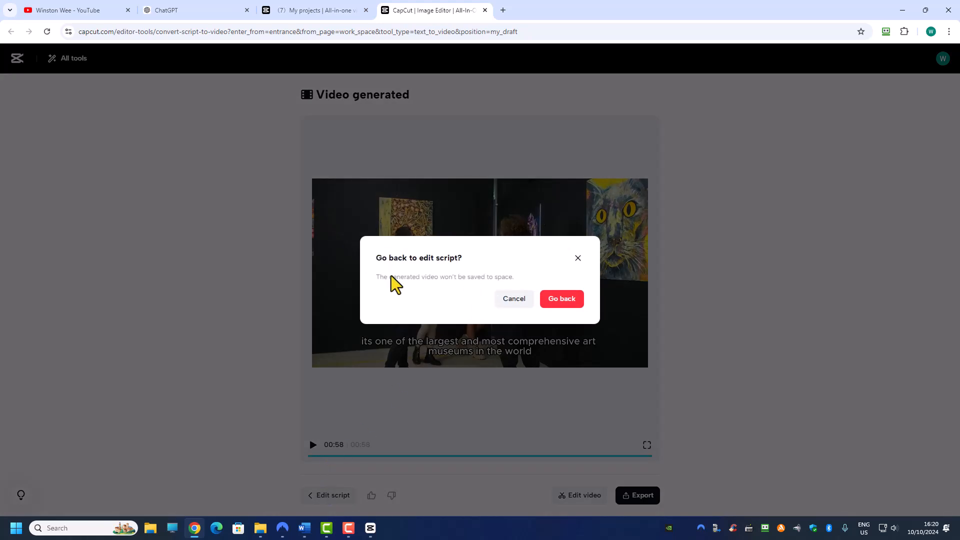
pyautogui.click(579, 258)
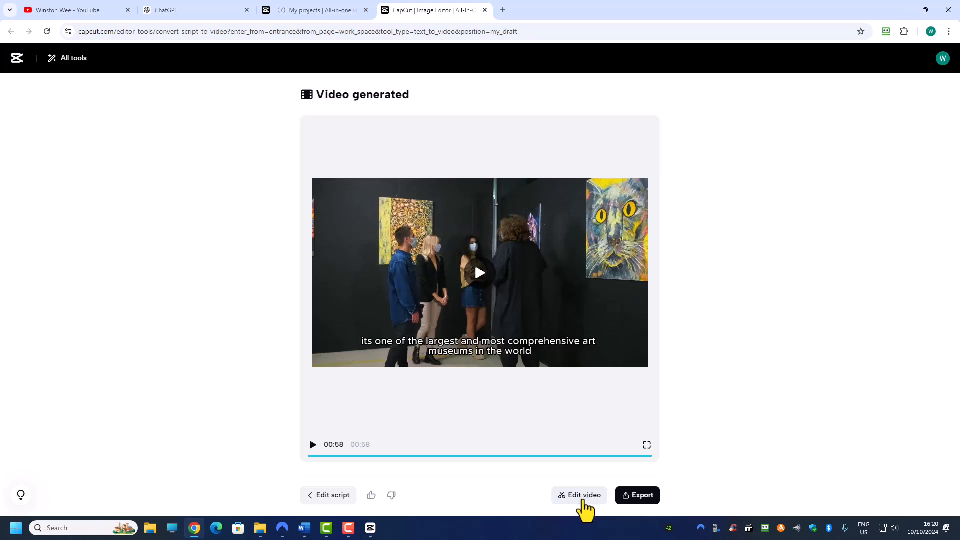
pyautogui.click(584, 498)
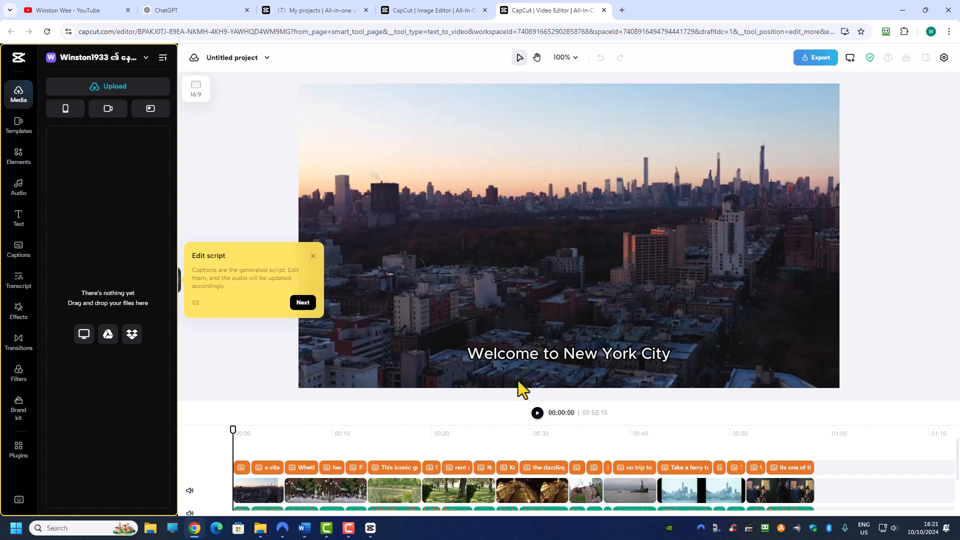
pyautogui.click(313, 256)
# Search the stock elements for "usa" and add the 17-second aerial video of brick campus buildings at the start of the timeline
pyautogui.click(242, 479)
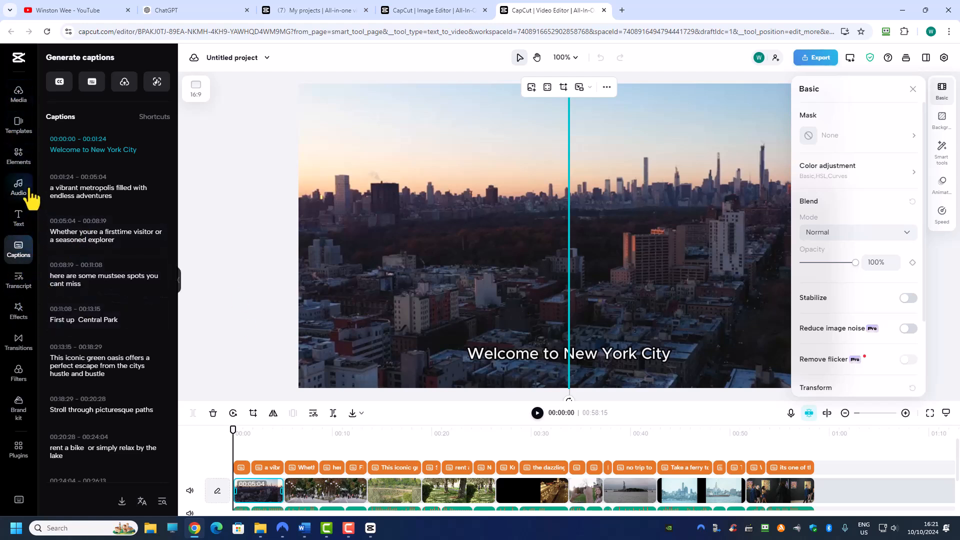
pyautogui.click(22, 161)
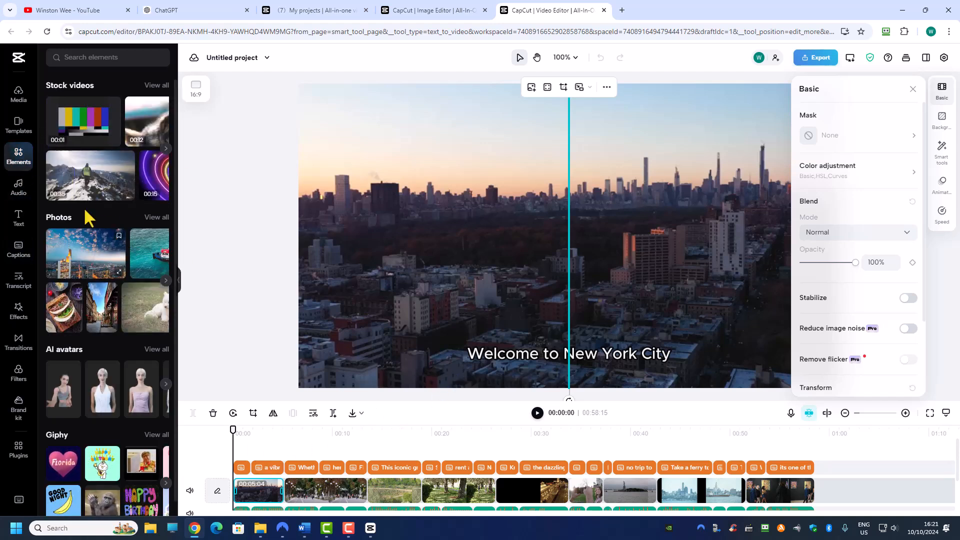
pyautogui.click(20, 159)
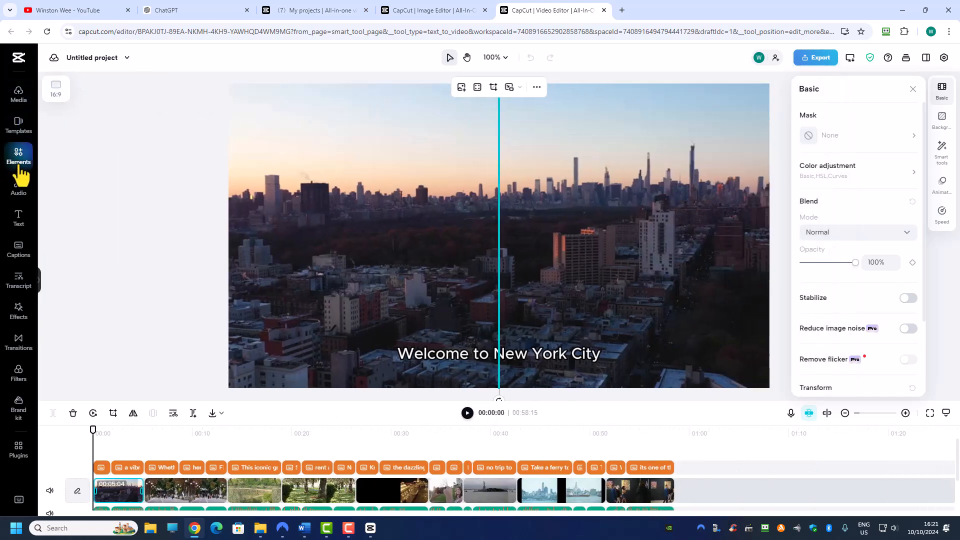
pyautogui.click(21, 165)
pyautogui.click(80, 57)
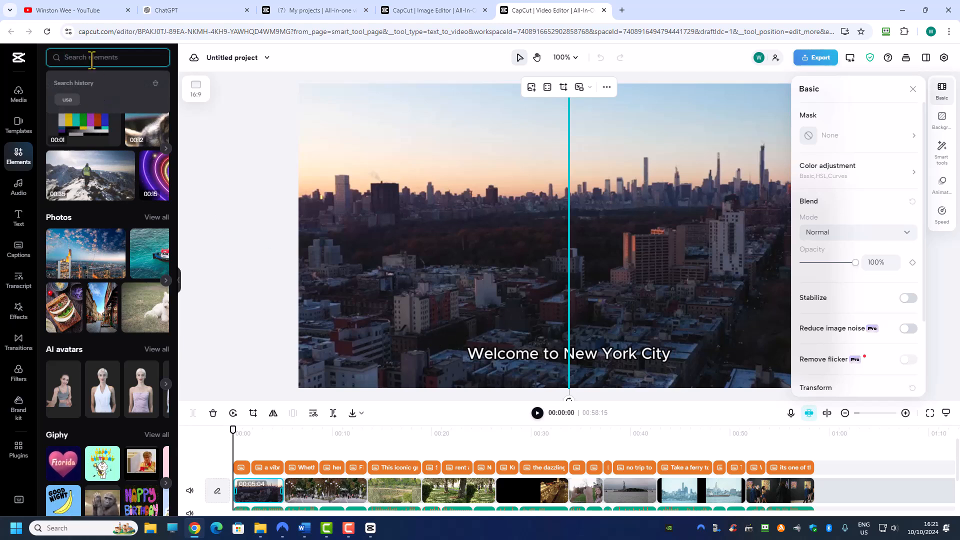
pyautogui.write('usa')
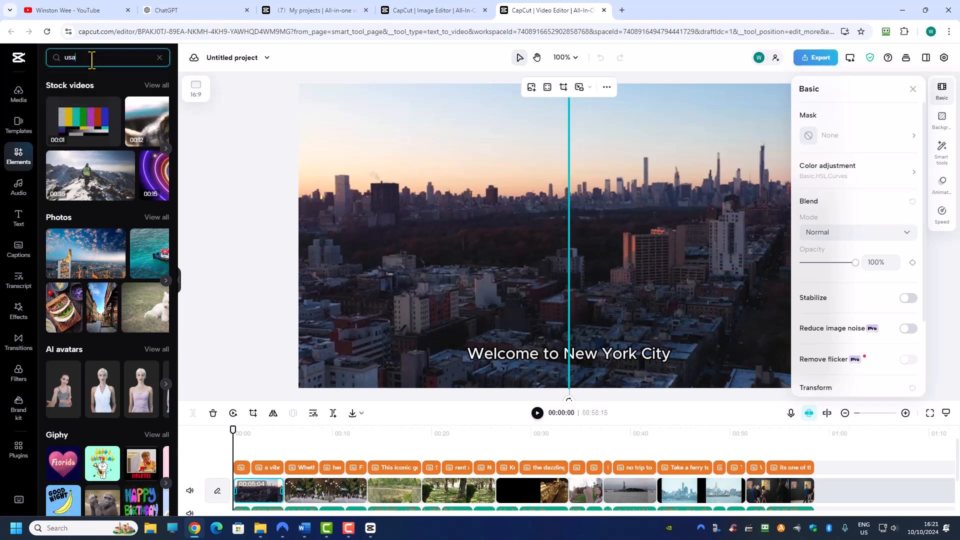
pyautogui.press('Return')
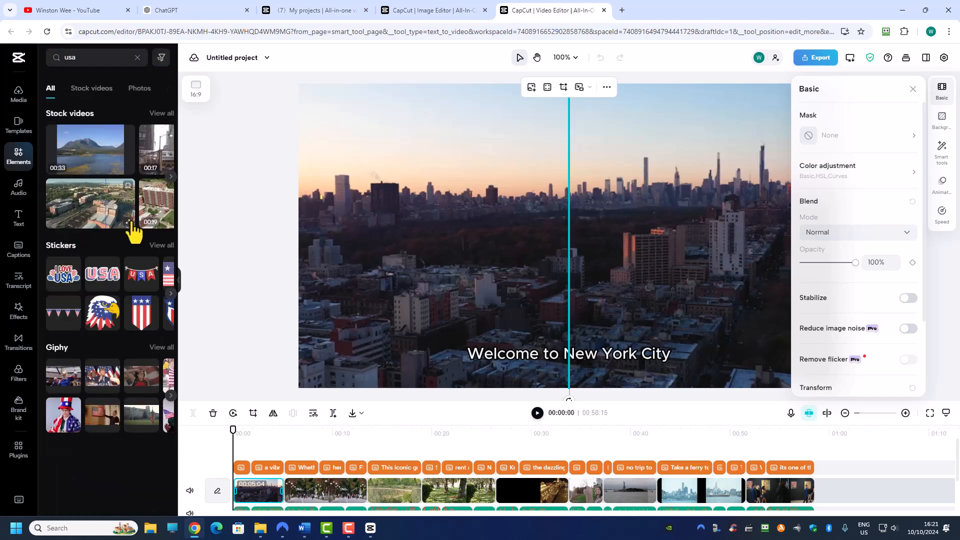
pyautogui.click(165, 115)
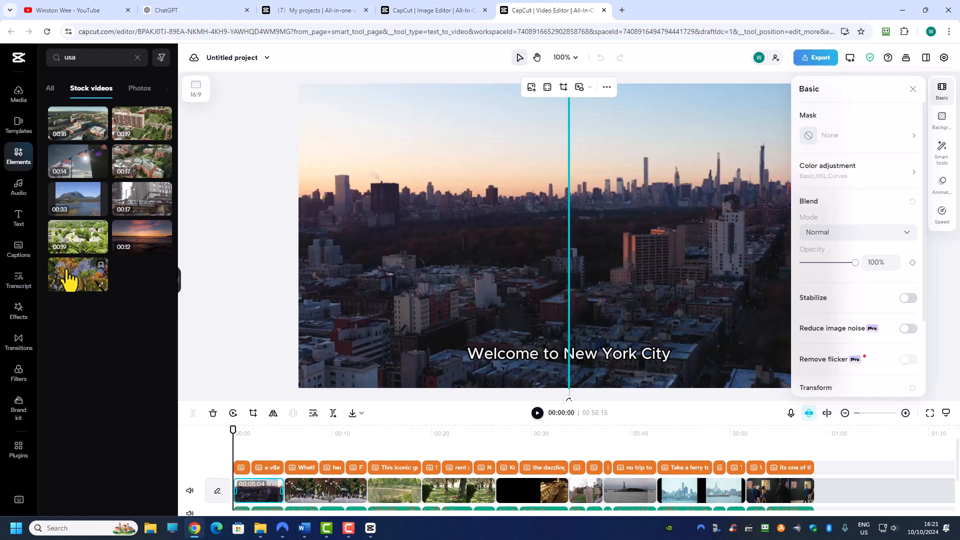
pyautogui.click(143, 170)
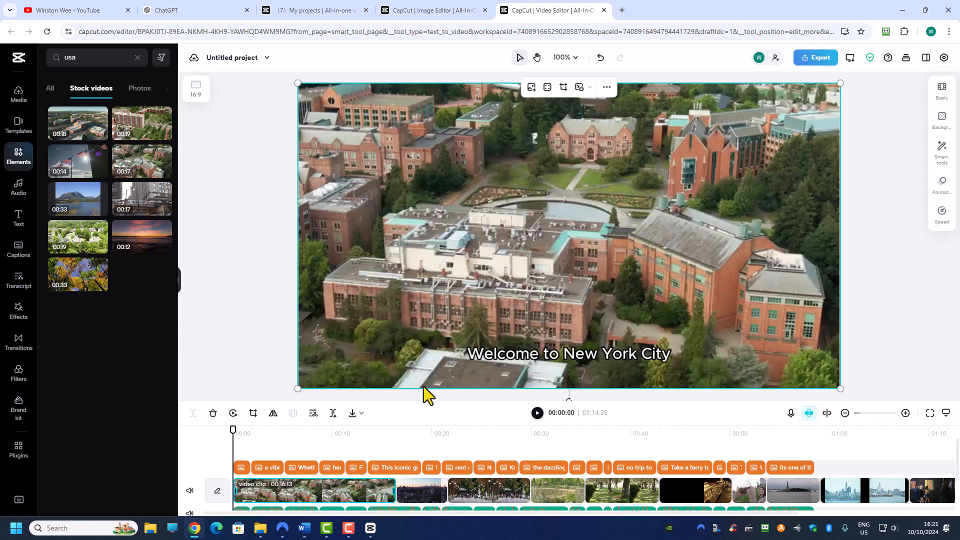
# Search the stock videos for "travel" and insert the 51-second lake video right after the campus clip
pyautogui.click(417, 495)
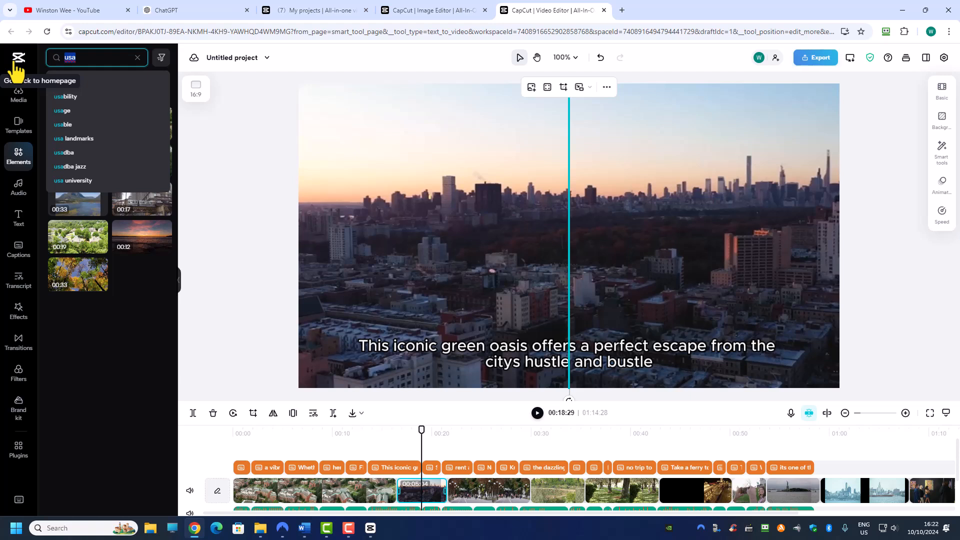
pyautogui.write('travel')
pyautogui.press('Return')
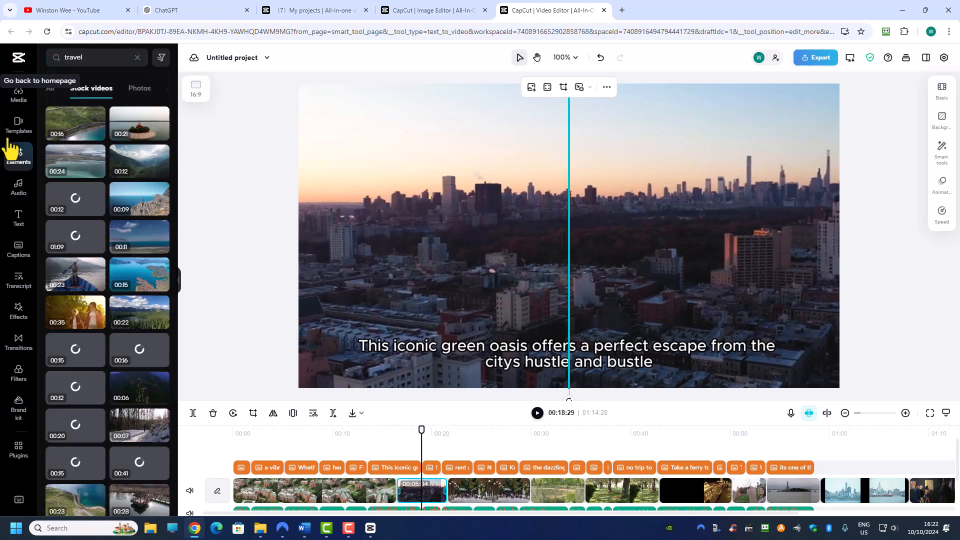
pyautogui.scroll(-3, 134, 290)
pyautogui.scroll(-5, 133, 294)
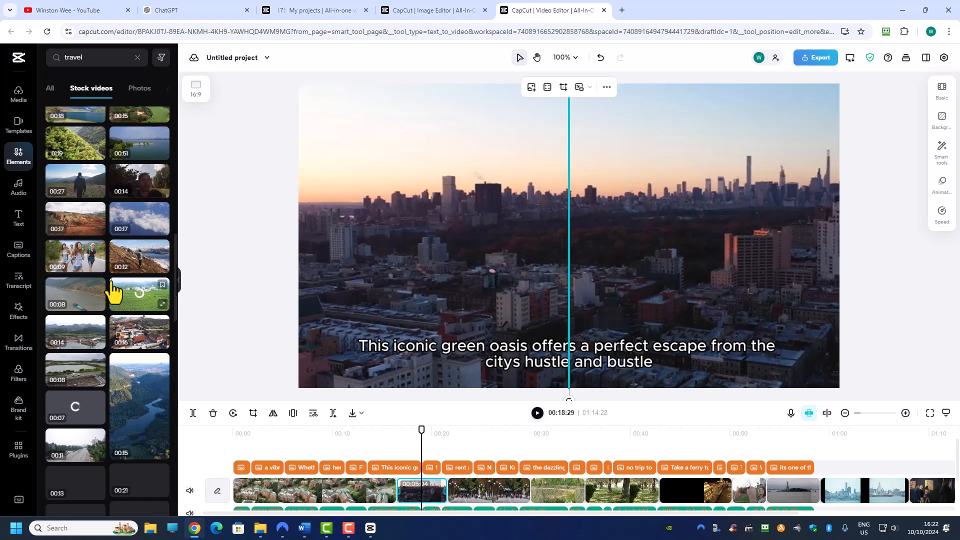
pyautogui.scroll(-2, 100, 290)
pyautogui.scroll(4, 96, 290)
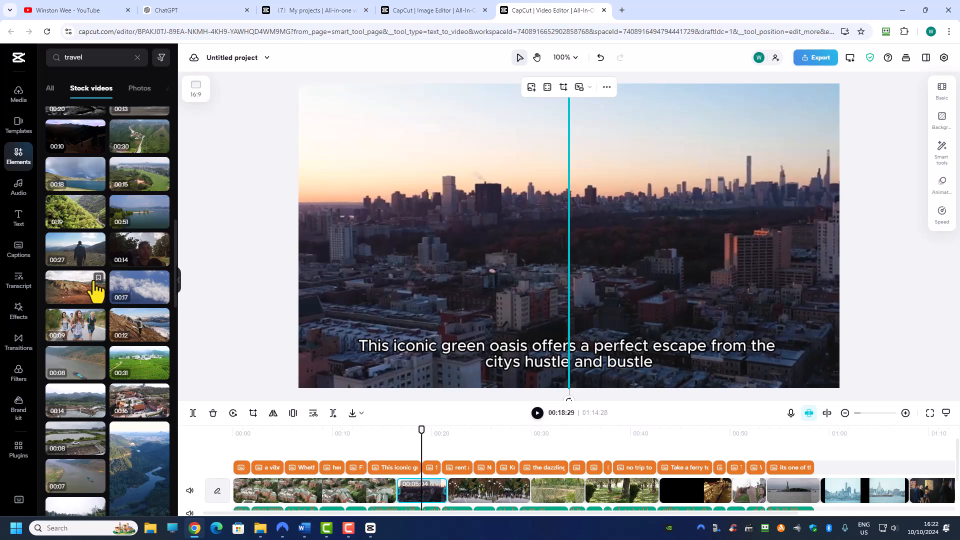
pyautogui.click(135, 223)
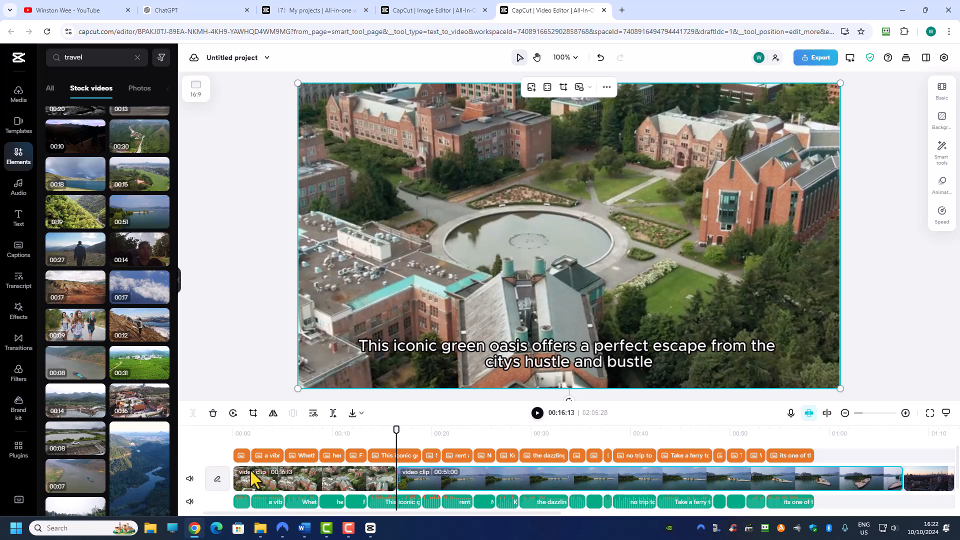
# Trim the inserted campus clip to about 6 seconds and the lake clip to about 4 seconds
pyautogui.click(283, 478)
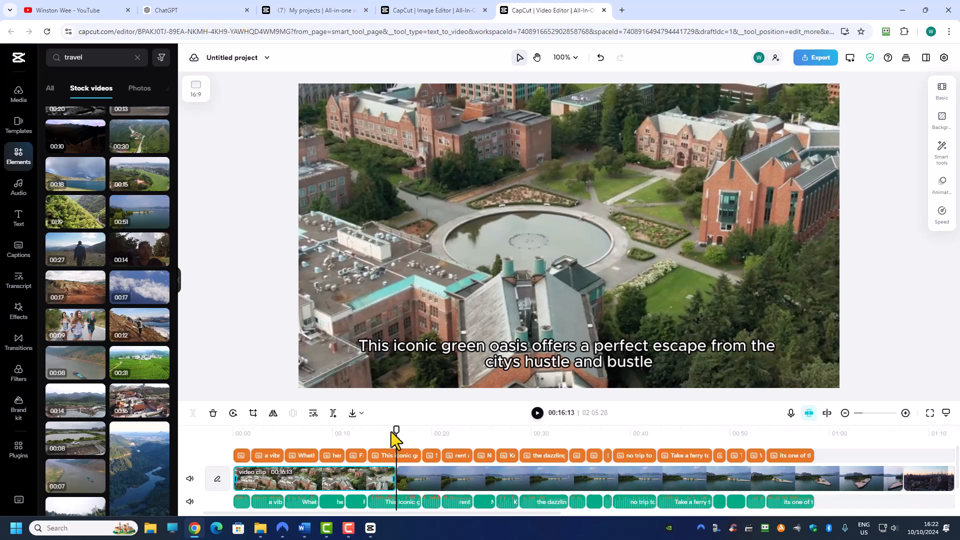
pyautogui.moveTo(394, 426); pyautogui.dragTo(255, 432)
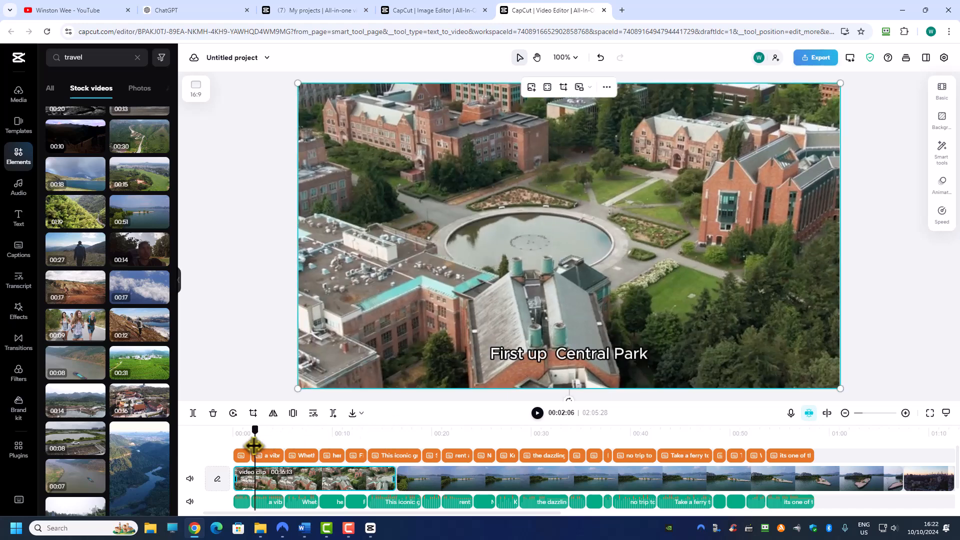
pyautogui.moveTo(355, 449); pyautogui.dragTo(802, 455)
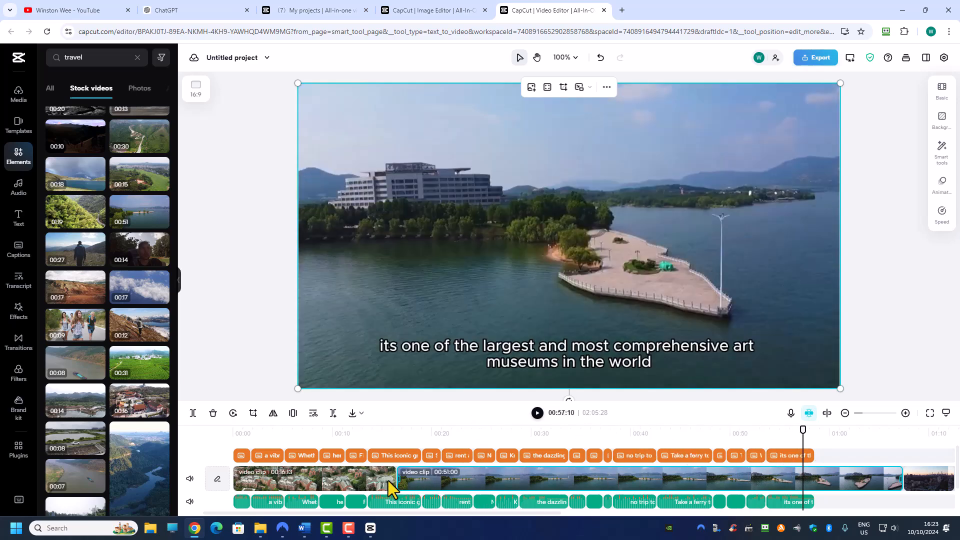
pyautogui.click(368, 480)
pyautogui.moveTo(392, 480); pyautogui.dragTo(292, 494)
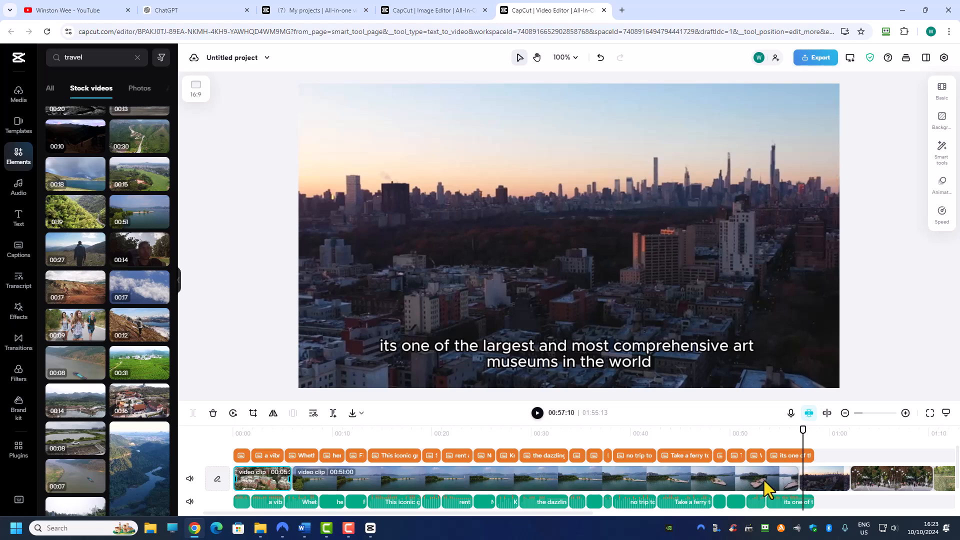
pyautogui.moveTo(797, 478); pyautogui.dragTo(329, 482)
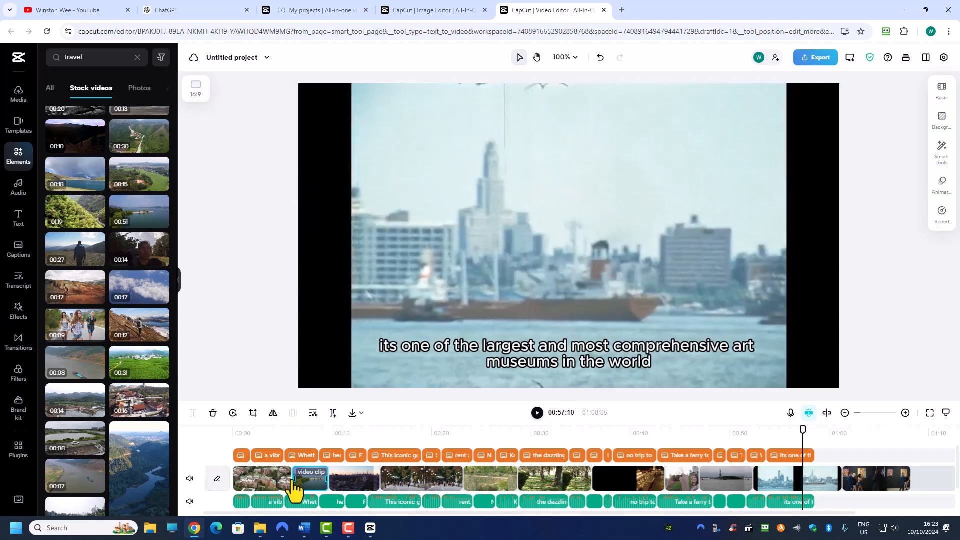
# Trim the opening campus clip to about 2 seconds and the crowd clip before the park lawn to about 3.5 seconds
pyautogui.click(282, 488)
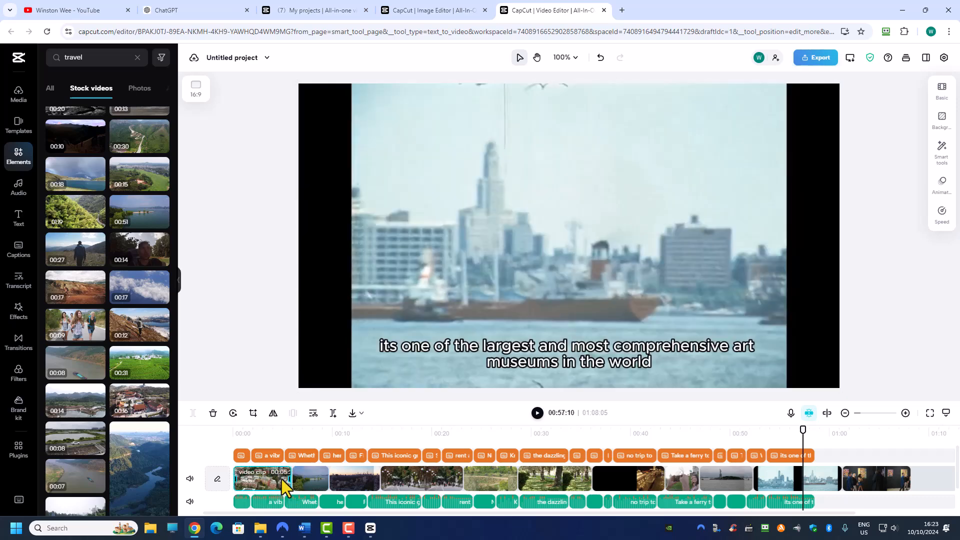
pyautogui.moveTo(289, 481); pyautogui.dragTo(256, 481)
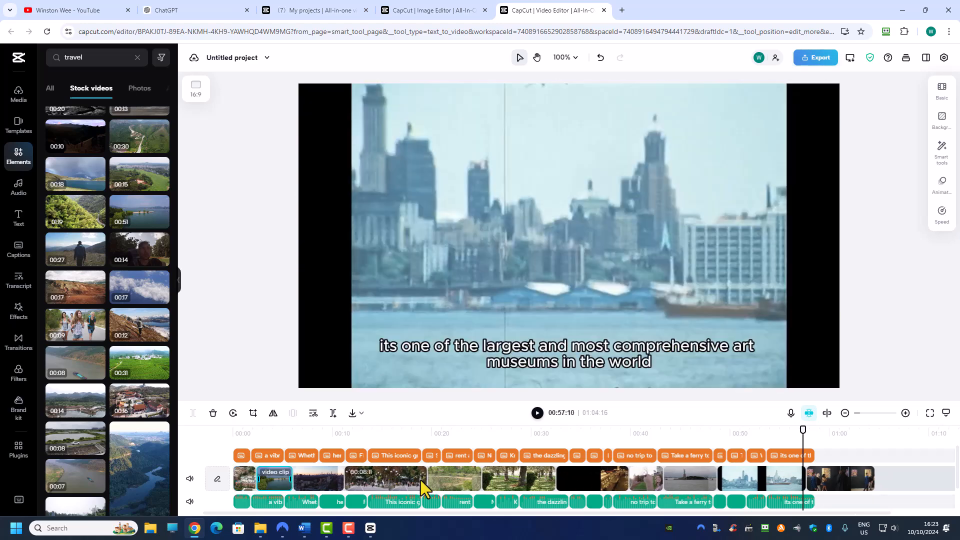
pyautogui.moveTo(423, 482); pyautogui.dragTo(379, 478)
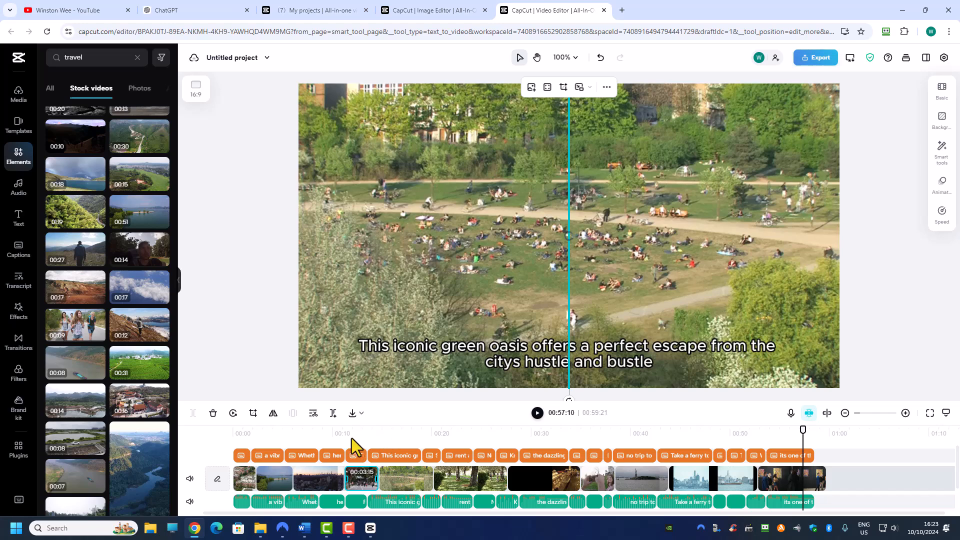
pyautogui.click(380, 430)
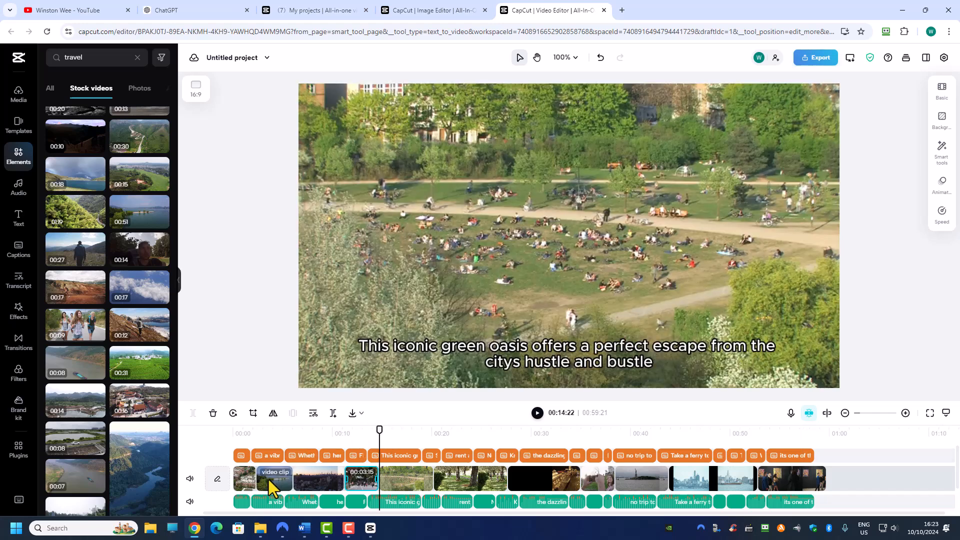
# Search the stock videos for "people walking" and insert the 21-second aerial park video right after the river skyline clip
pyautogui.click(733, 477)
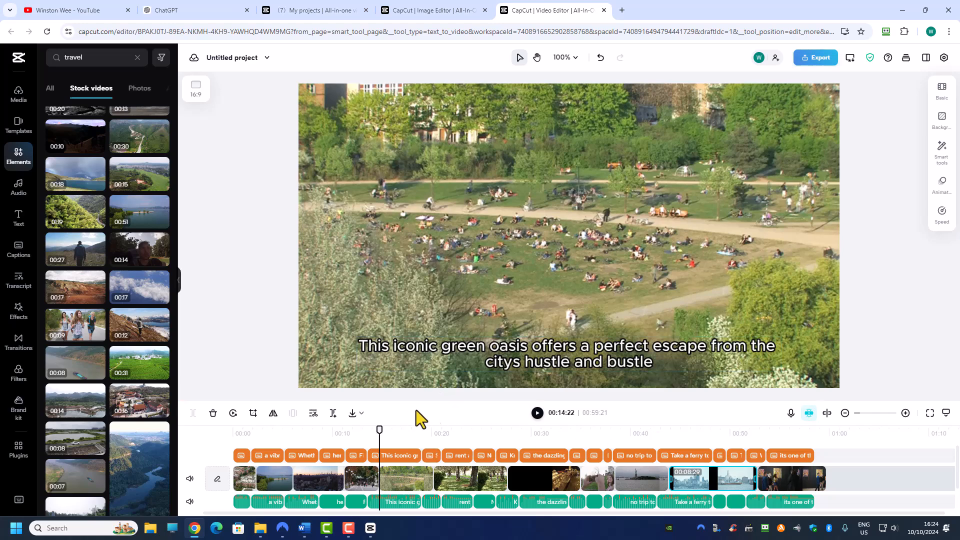
pyautogui.moveTo(381, 429); pyautogui.dragTo(778, 435)
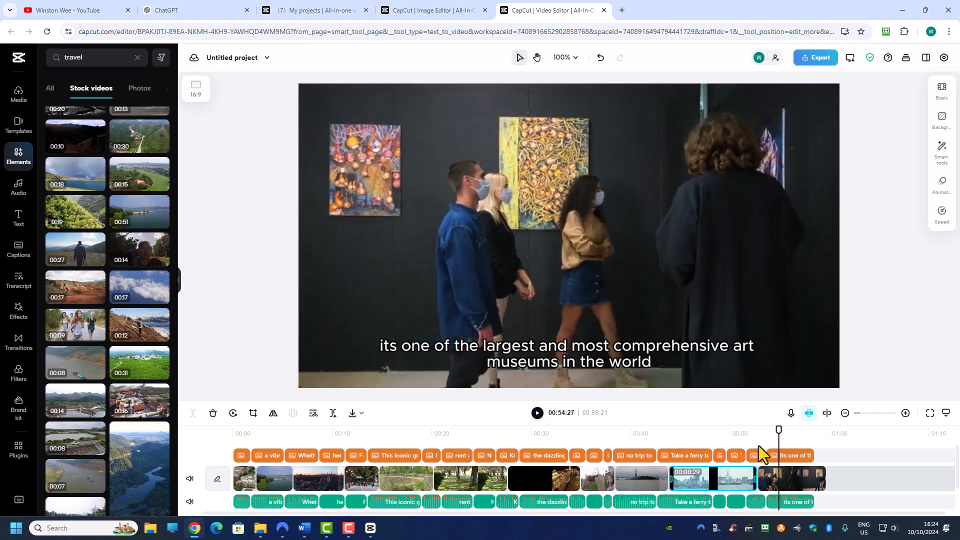
pyautogui.moveTo(321, 536)
pyautogui.click(144, 56)
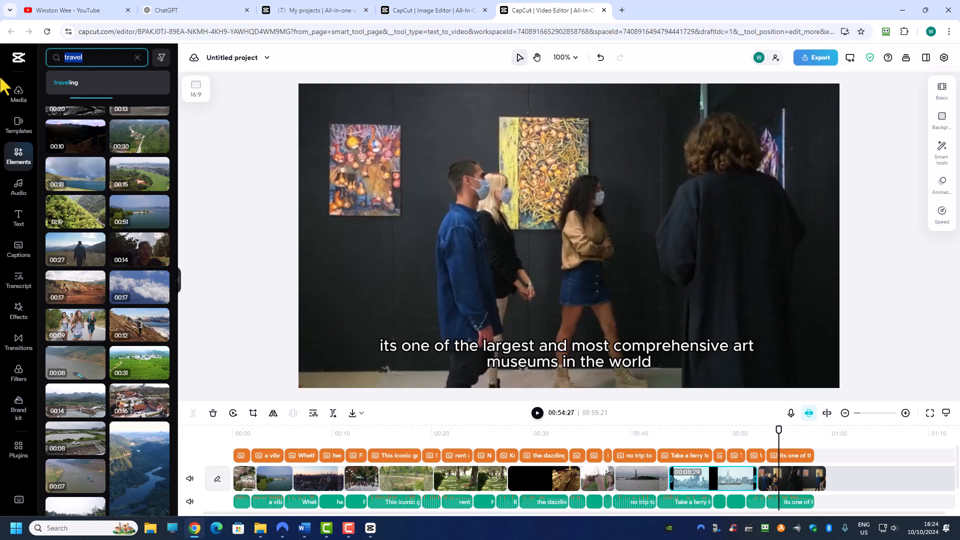
pyautogui.write('people walking')
pyautogui.press('Return')
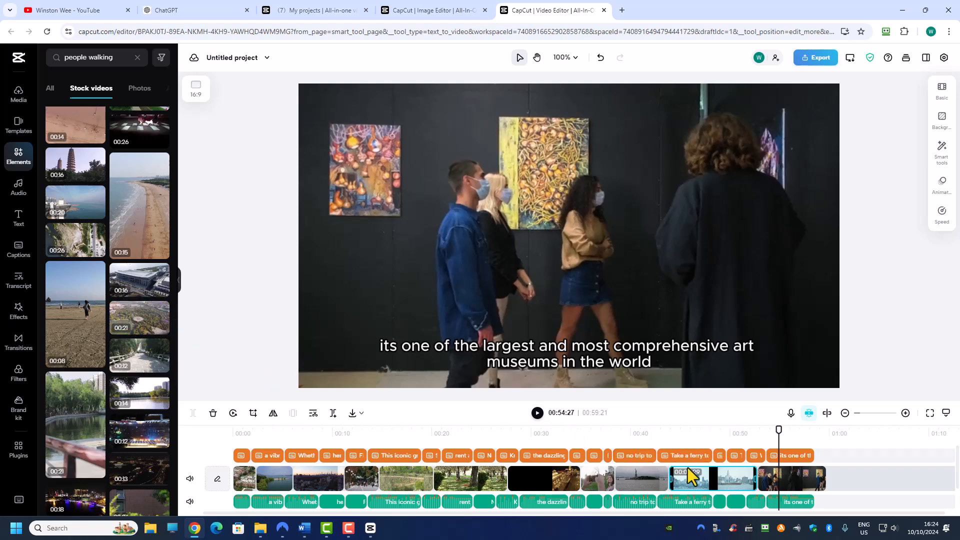
pyautogui.click(156, 324)
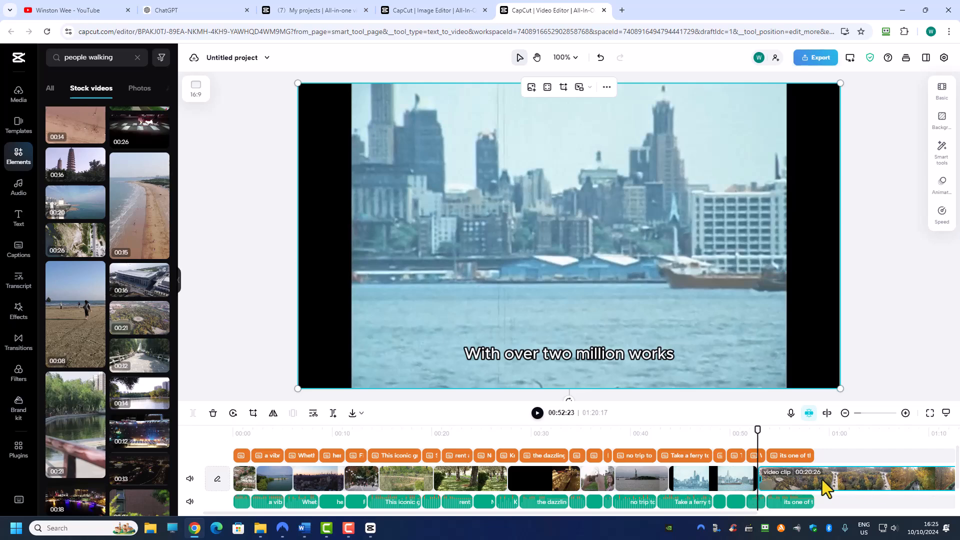
# Move the inserted aerial park clip behind the art gallery clip and trim it to about 2.5 seconds
pyautogui.click(673, 482)
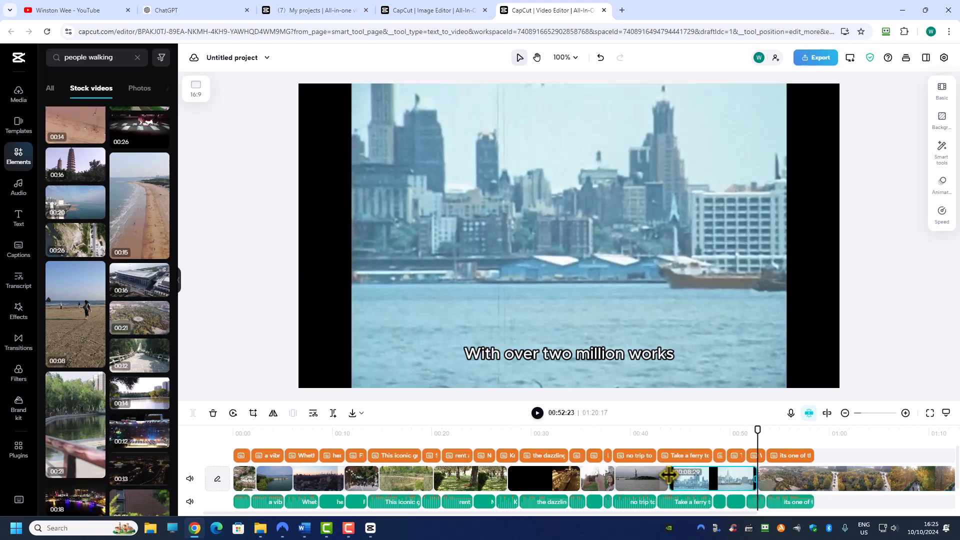
pyautogui.click(845, 482)
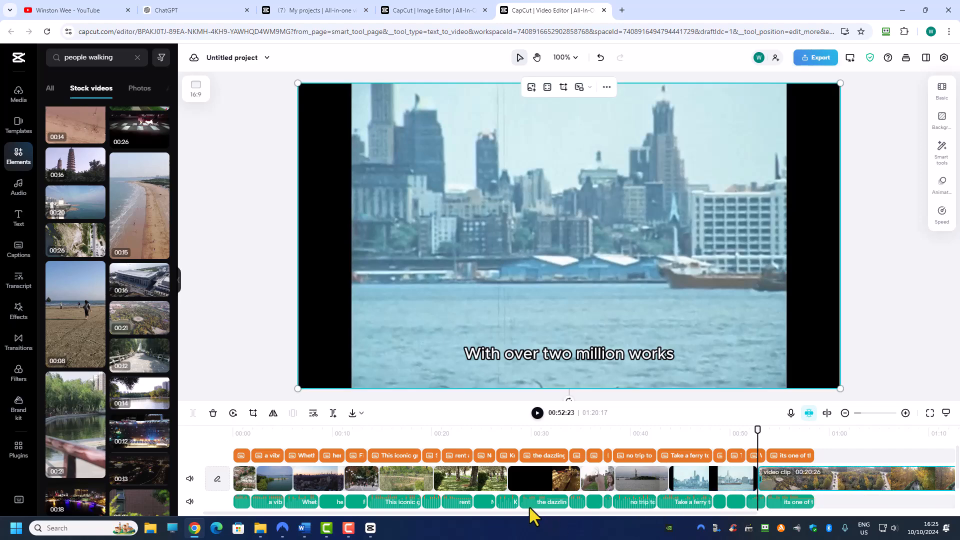
pyautogui.moveTo(914, 475); pyautogui.dragTo(876, 477)
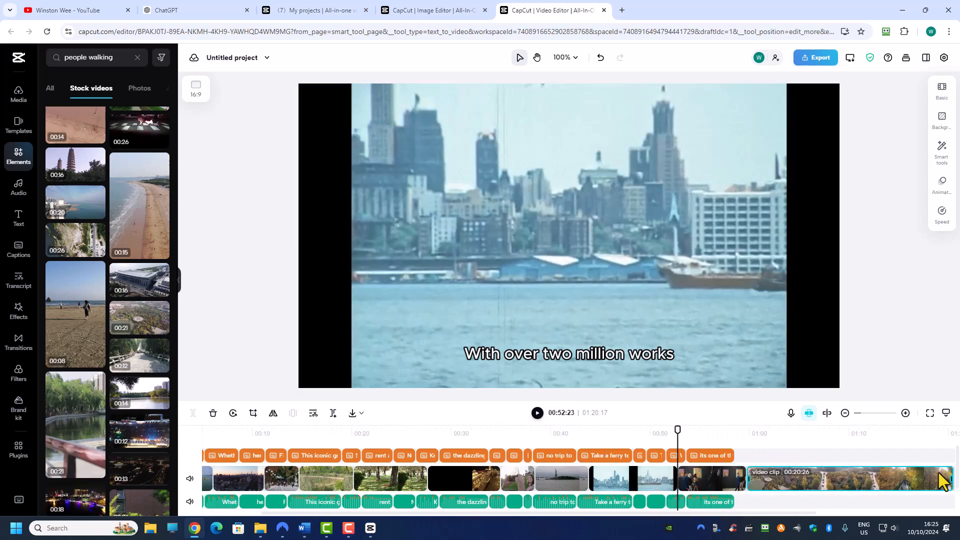
pyautogui.moveTo(952, 486); pyautogui.dragTo(773, 494)
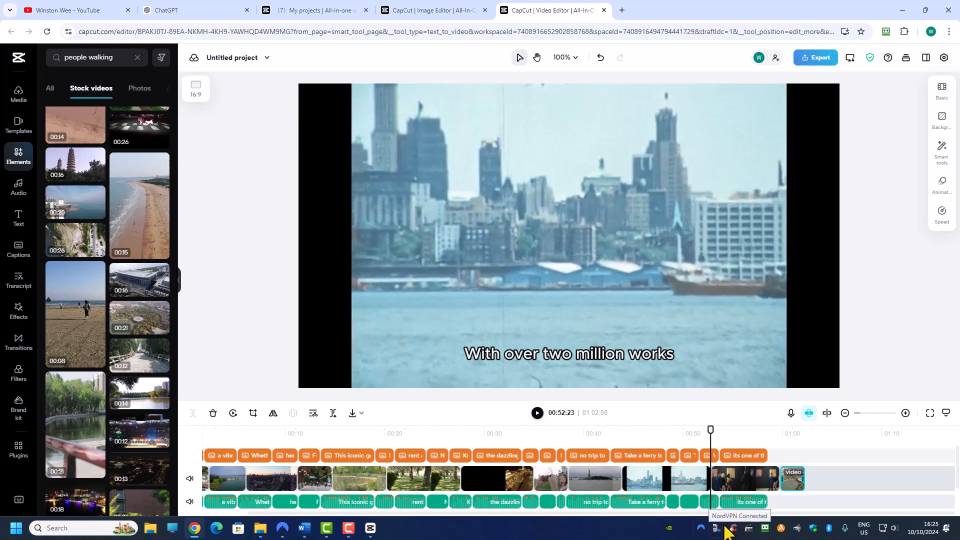
# Delete the art gallery clip and extend the aerial park clip to the end of the captions, about 5.7 seconds long
pyautogui.click(741, 479)
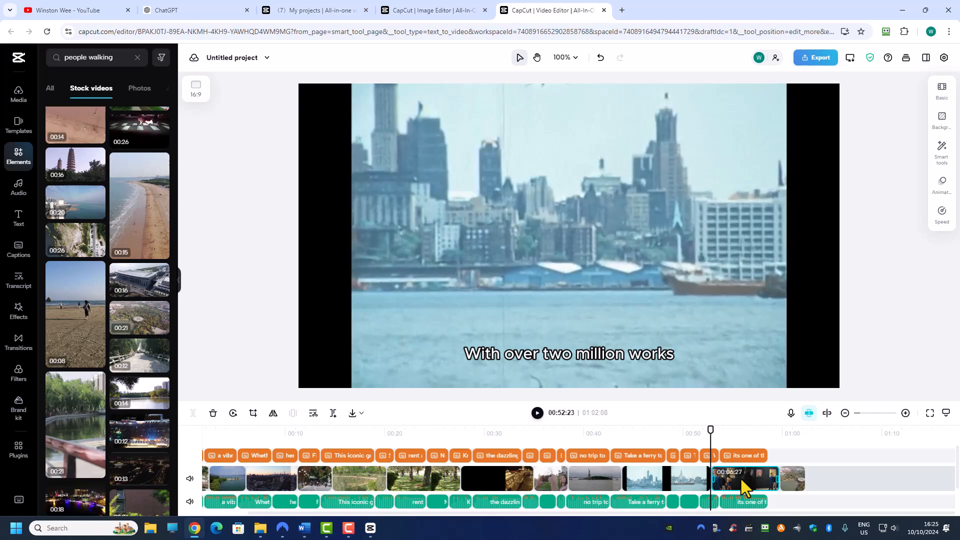
pyautogui.press('Delete')
pyautogui.moveTo(782, 478); pyautogui.dragTo(816, 482)
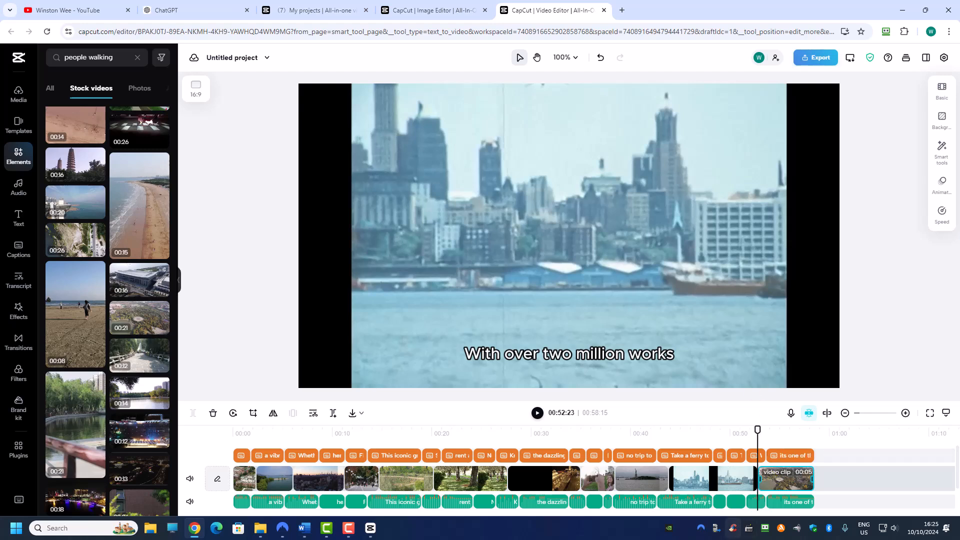
# Look at the city street clip in the desktop CapCut project and return to the web editor
pyautogui.click(370, 528)
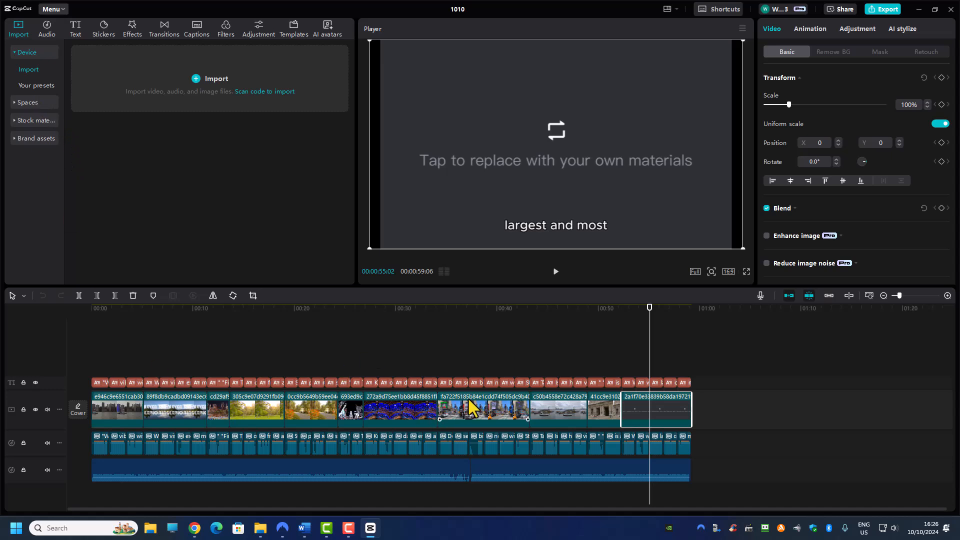
pyautogui.click(489, 414)
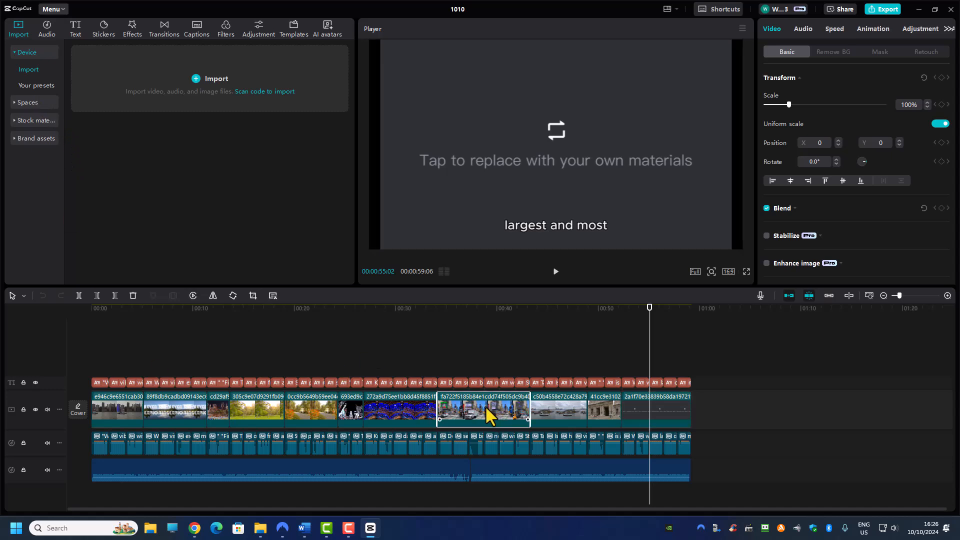
pyautogui.click(919, 10)
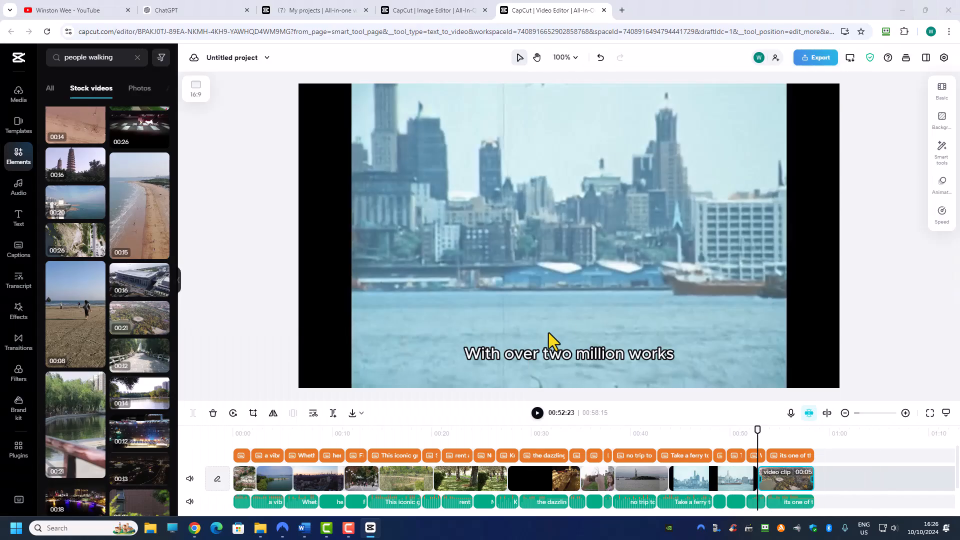
# Delete the 3.5-second crowd clip before the park lawn clip from the timeline
pyautogui.click(362, 477)
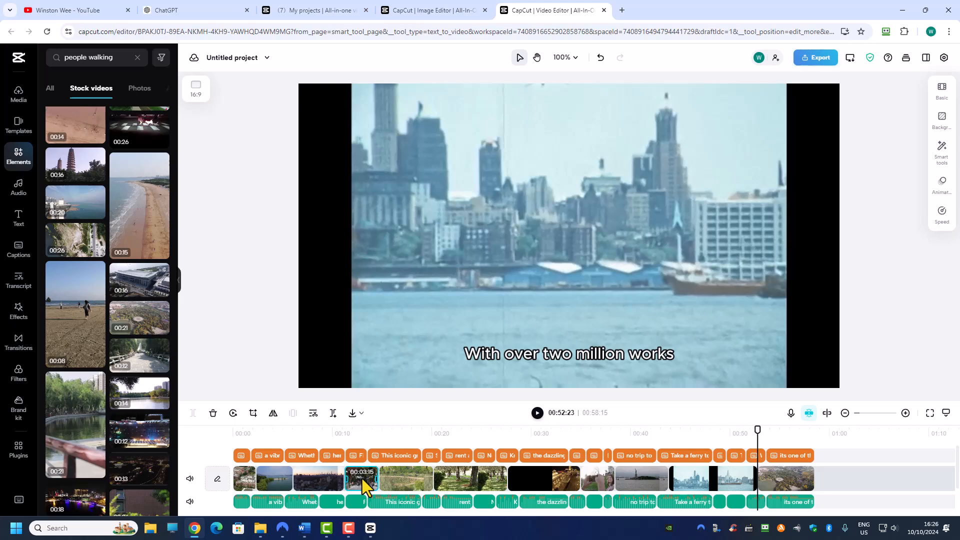
pyautogui.press('Delete')
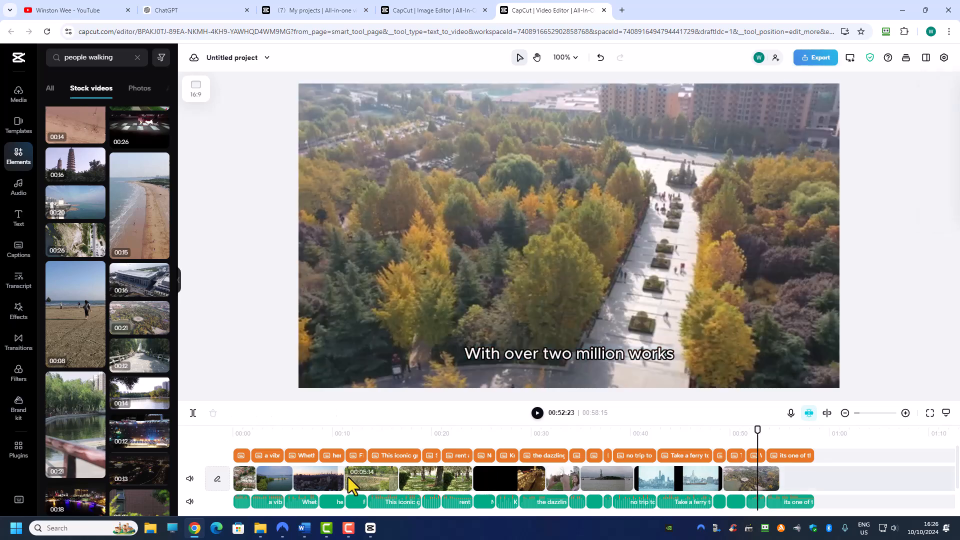
pyautogui.click(342, 474)
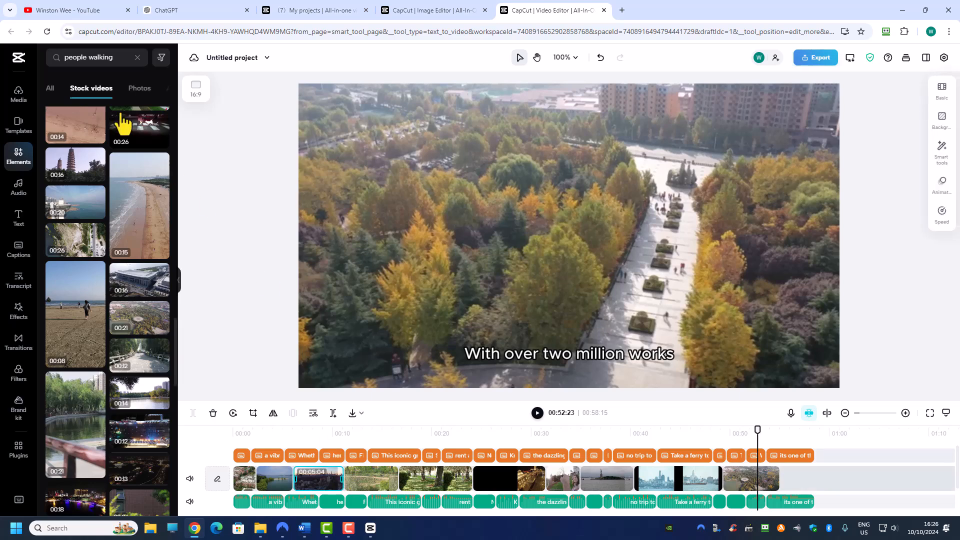
pyautogui.click(108, 58)
pyautogui.moveTo(110, 59); pyautogui.dragTo(64, 60)
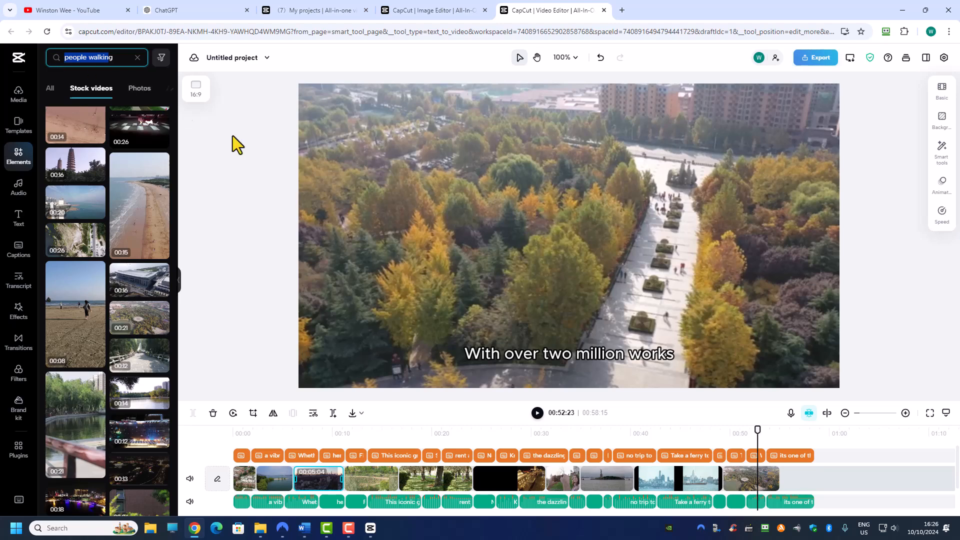
# Trim the end of the clip that starts black and shows a night street to about 2.5 seconds
pyautogui.click(524, 482)
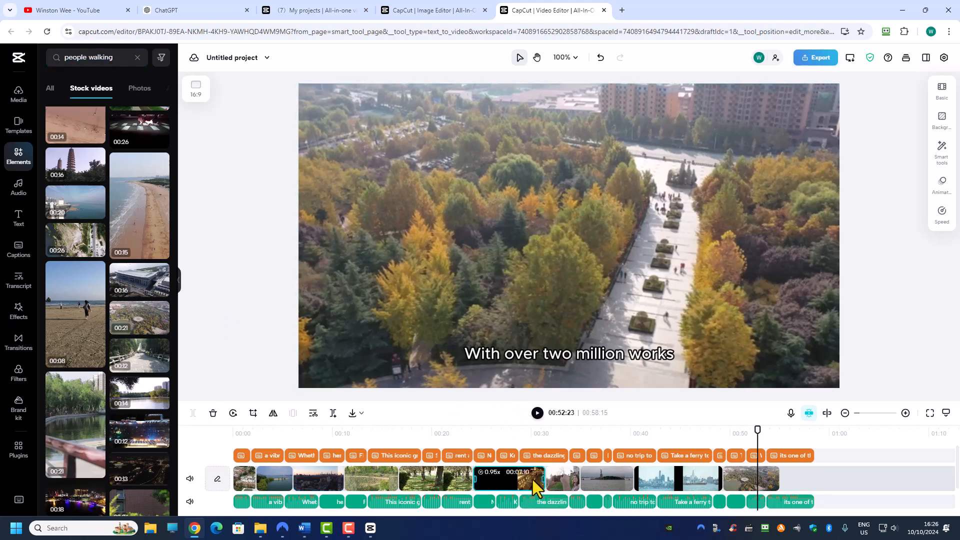
pyautogui.moveTo(542, 477); pyautogui.dragTo(500, 481)
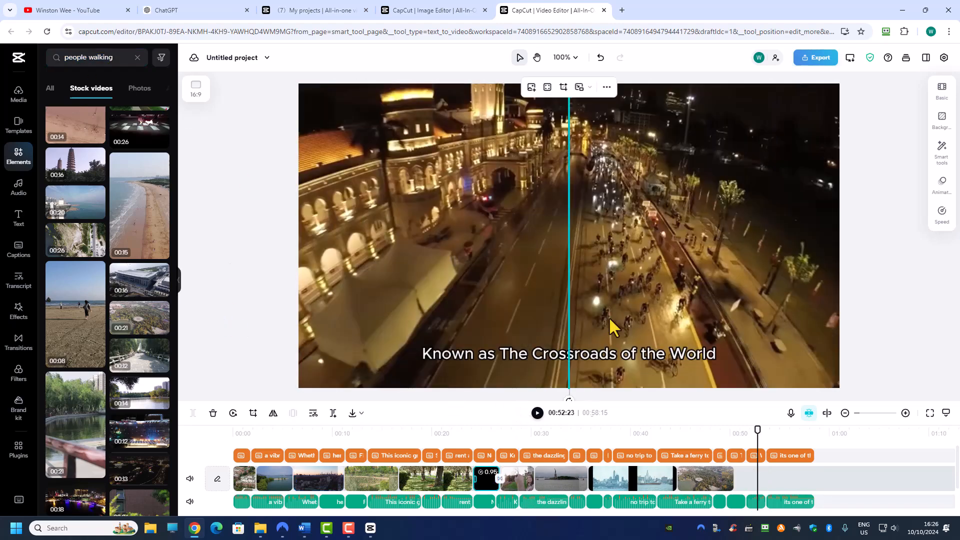